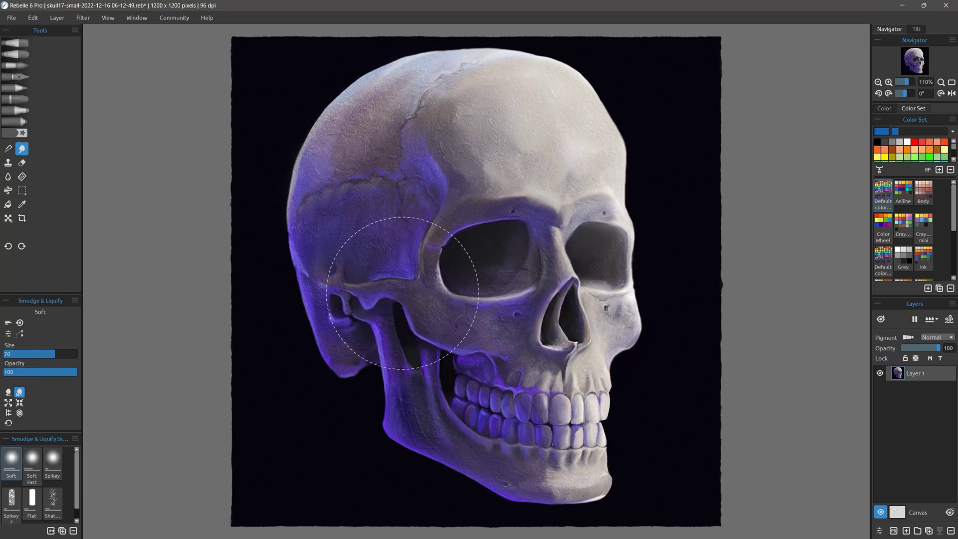
Enlarge the skull's near eye socket with the Soft liquify brush in expand mode
left_click(8, 403)
left_click(481, 258)
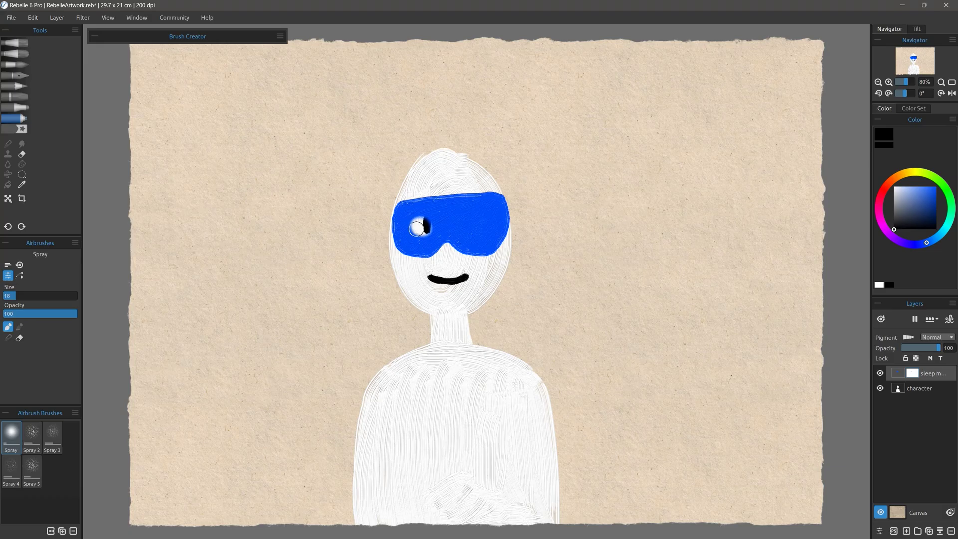
Paint eye holes into the blue sleep mask's layer mask with black, and restore slanted brows over both eyes with white
left_click_drag(430, 233, 432, 224)
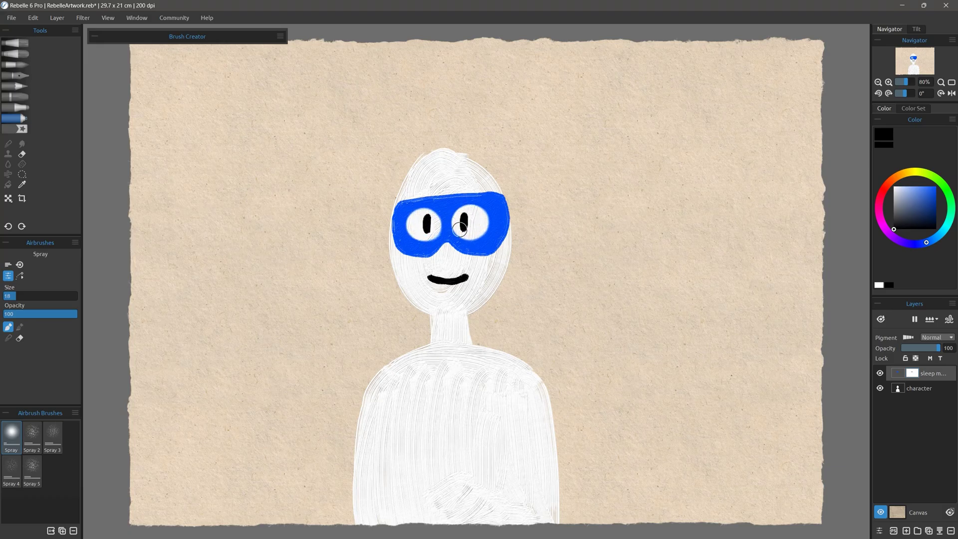
left_click_drag(900, 196, 879, 169)
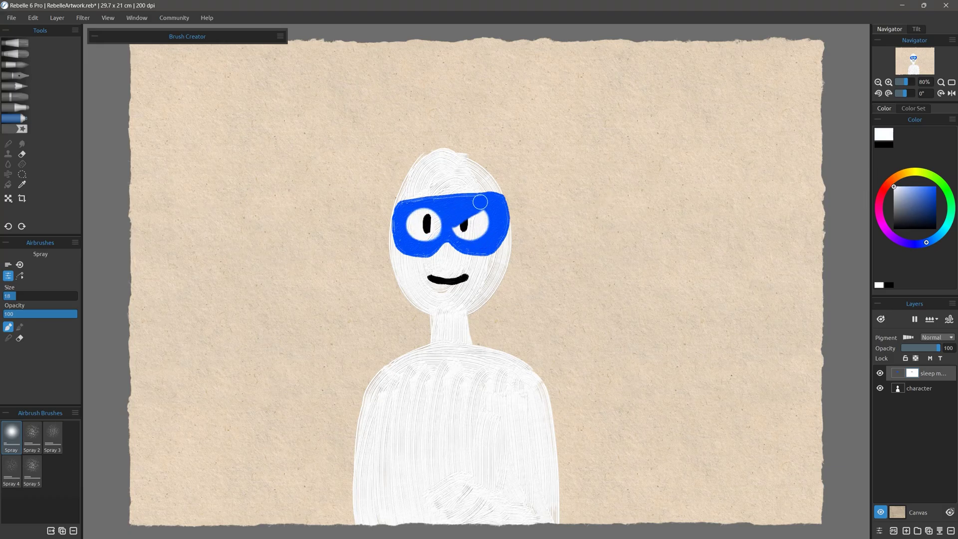
mouse_move(429, 212)
left_mouse_down()
mouse_move(420, 208)
mouse_move(430, 205)
left_mouse_up()
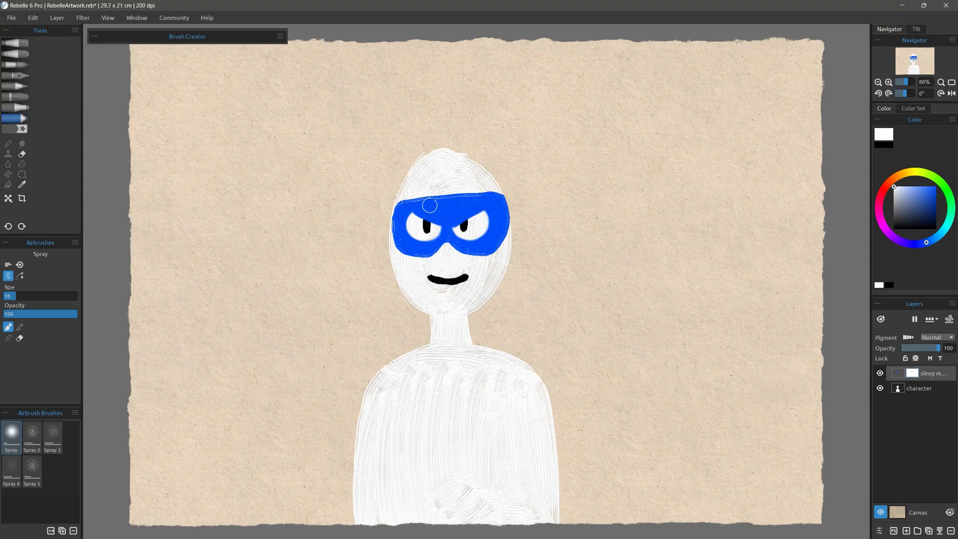
Toggle the sleep mask layer's visibility to compare the character with and without it
left_click(879, 373)
left_click(879, 374)
left_click(880, 374)
left_click(880, 375)
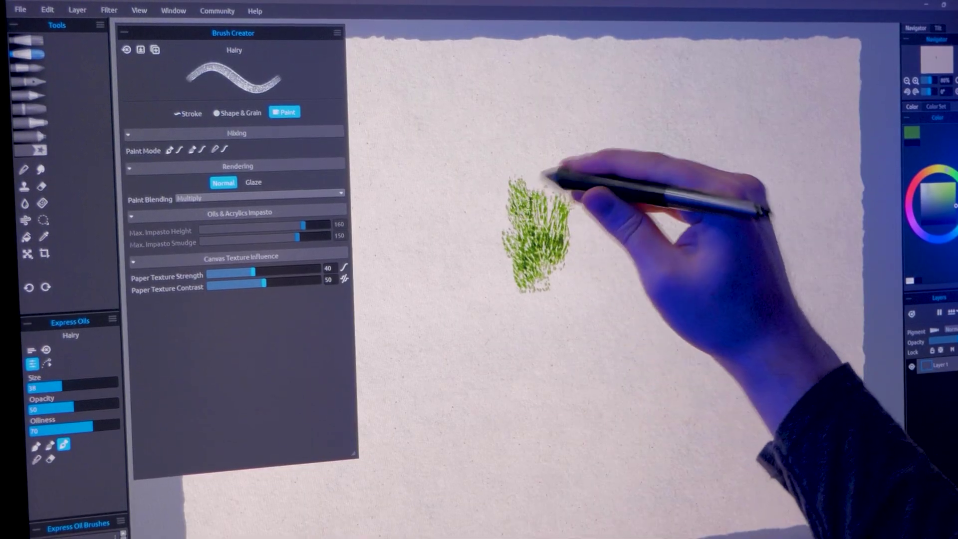
Paint a green patch with the Hairy oil brush in Multiply blending, and paint over it with the blending set to Screen
mouse_move(543, 175)
left_mouse_down()
mouse_move(553, 196)
mouse_move(584, 168)
mouse_move(556, 285)
mouse_move(570, 321)
mouse_move(509, 244)
mouse_move(554, 237)
mouse_move(498, 267)
mouse_move(524, 294)
mouse_move(560, 178)
mouse_move(561, 258)
mouse_move(543, 320)
mouse_move(564, 288)
mouse_move(539, 180)
mouse_move(566, 172)
mouse_move(559, 315)
mouse_move(592, 325)
left_mouse_up()
left_click(309, 198)
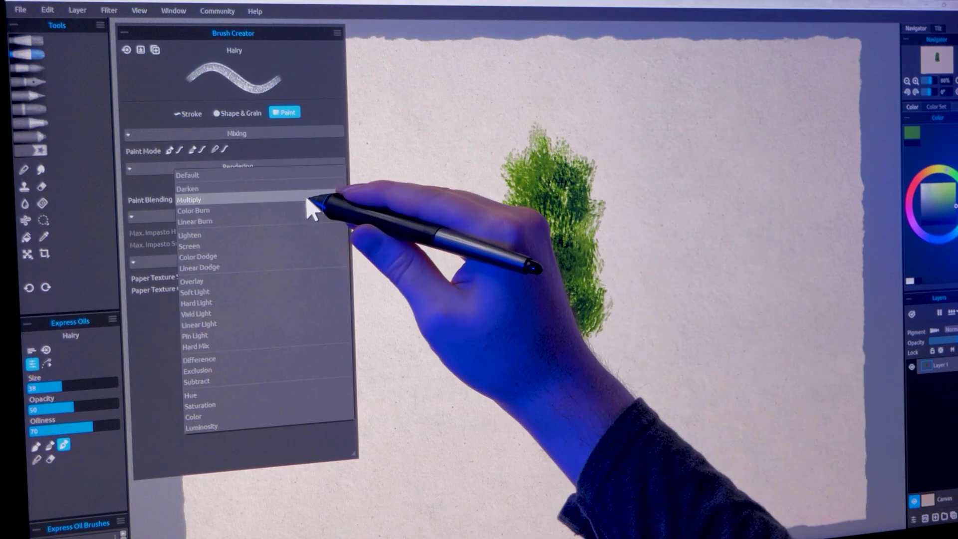
left_click(295, 254)
left_click(292, 197)
left_click(292, 186)
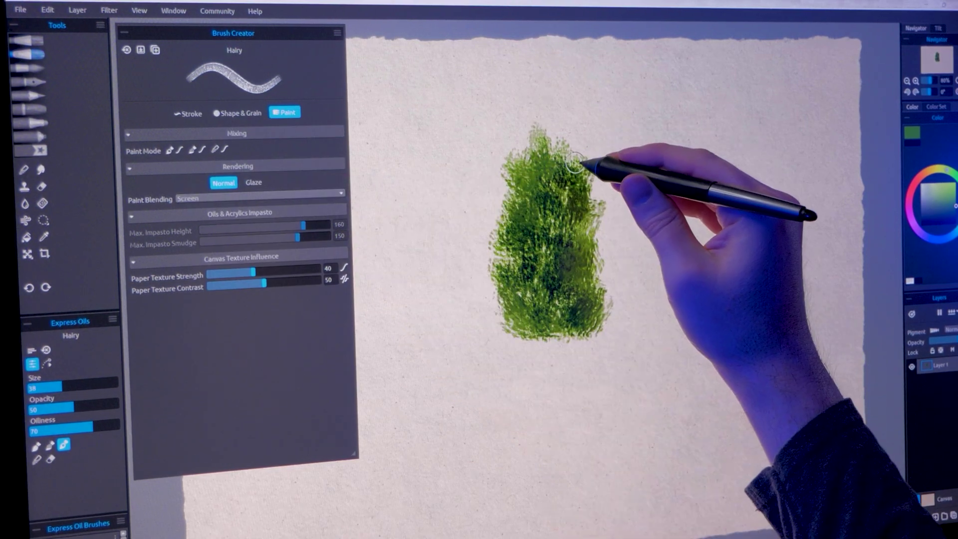
mouse_move(573, 162)
left_mouse_down()
mouse_move(539, 149)
mouse_move(521, 199)
mouse_move(543, 206)
mouse_move(522, 244)
mouse_move(546, 244)
mouse_move(521, 299)
mouse_move(564, 274)
mouse_move(514, 179)
mouse_move(557, 203)
mouse_move(521, 264)
mouse_move(577, 285)
left_mouse_up()
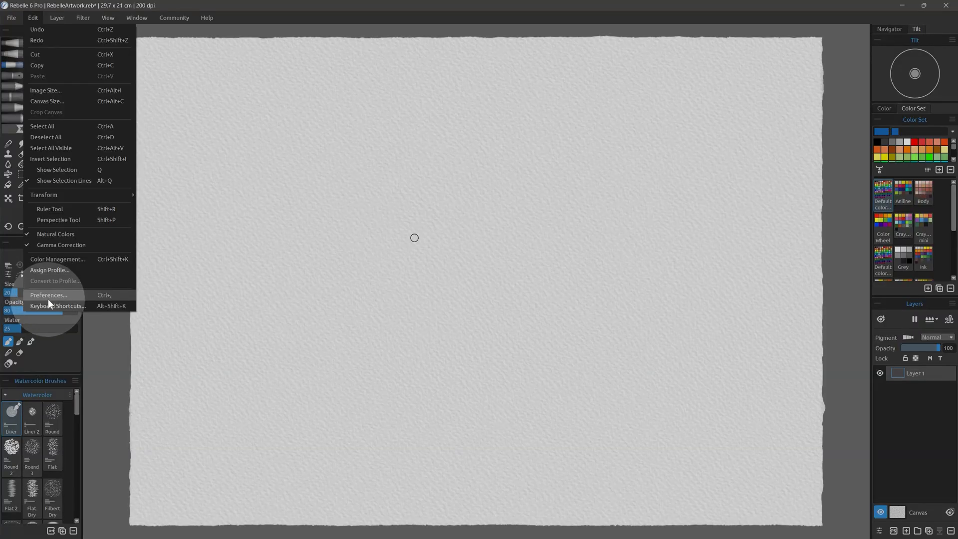
Set the interface theme to Light in the preferences
left_click(50, 294)
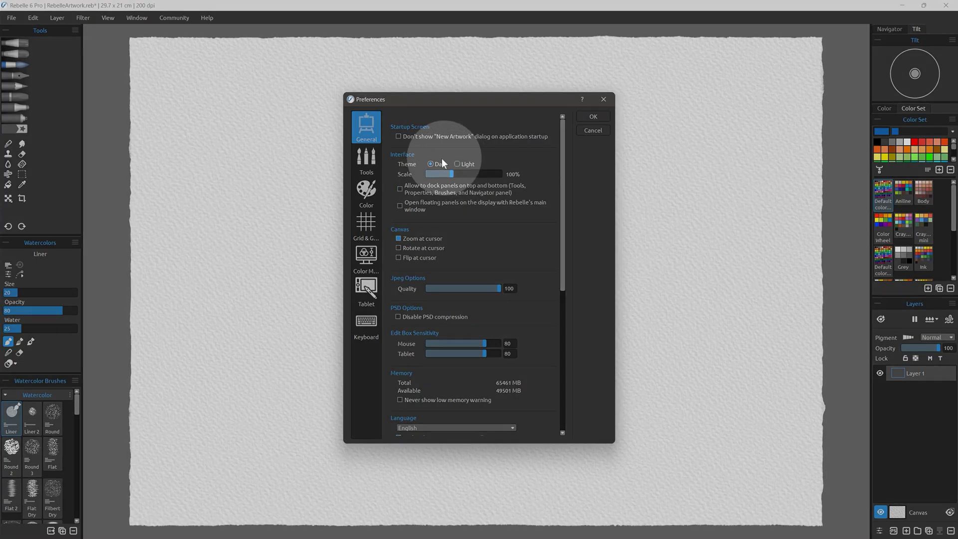
left_click(457, 164)
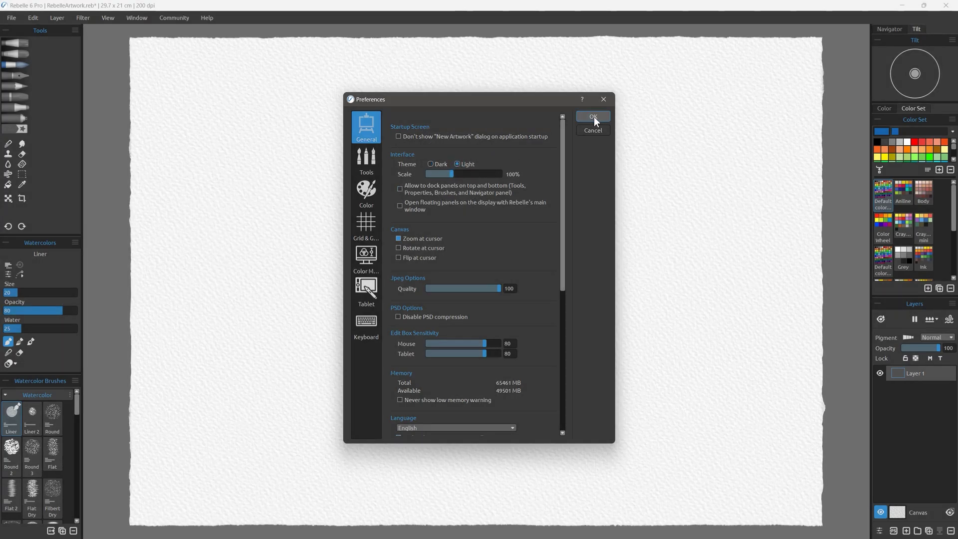
left_click(592, 116)
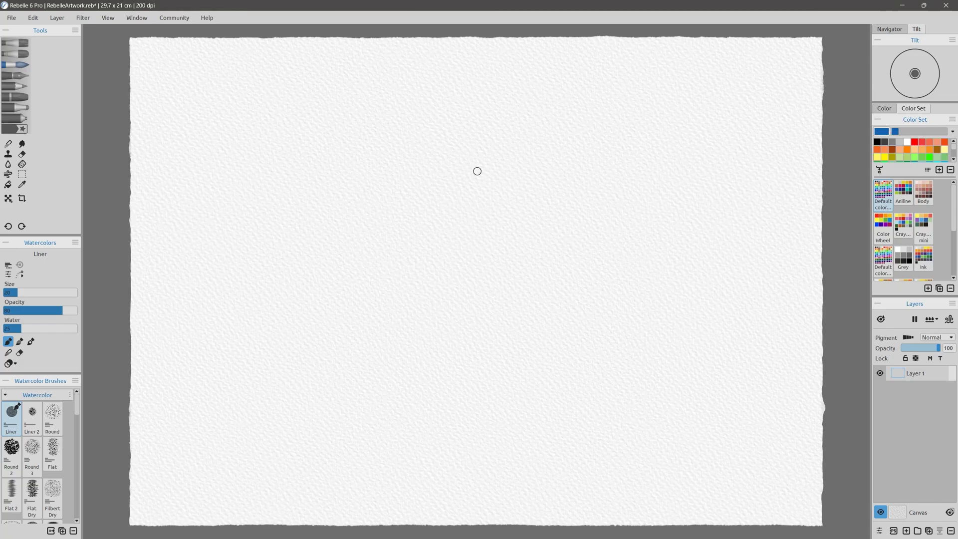
Set the interface theme back to Dark in the preferences
left_click(33, 18)
left_click(45, 295)
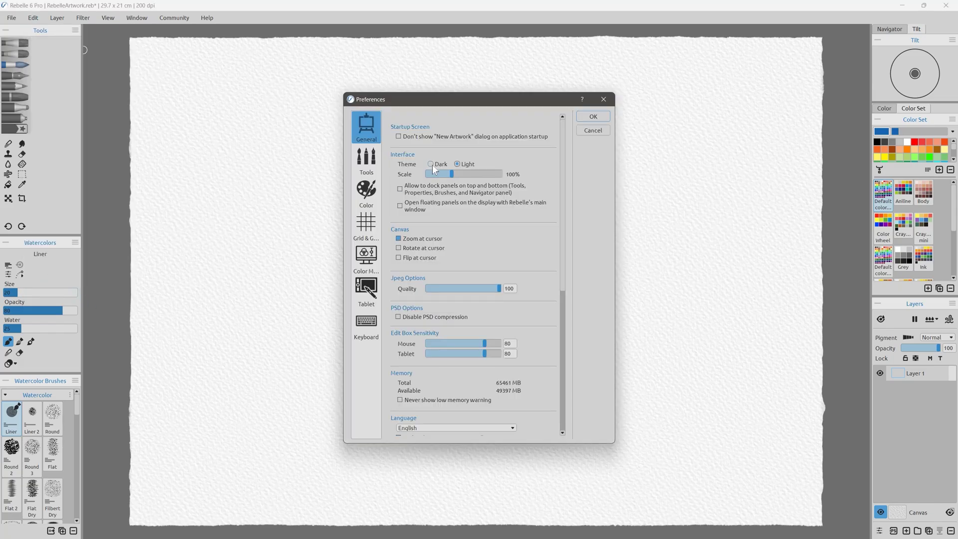
left_click(592, 118)
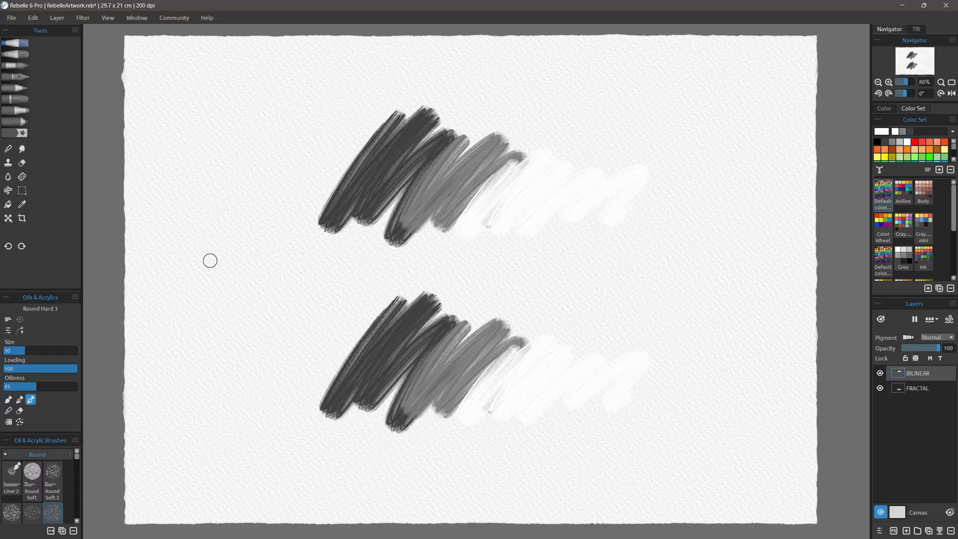
Enlarge the BILINEAR layer's strokes to nearly the full canvas width, using Bilinear interpolation in the transform
key("ctrl+t")
left_click_drag(651, 104, 801, 47)
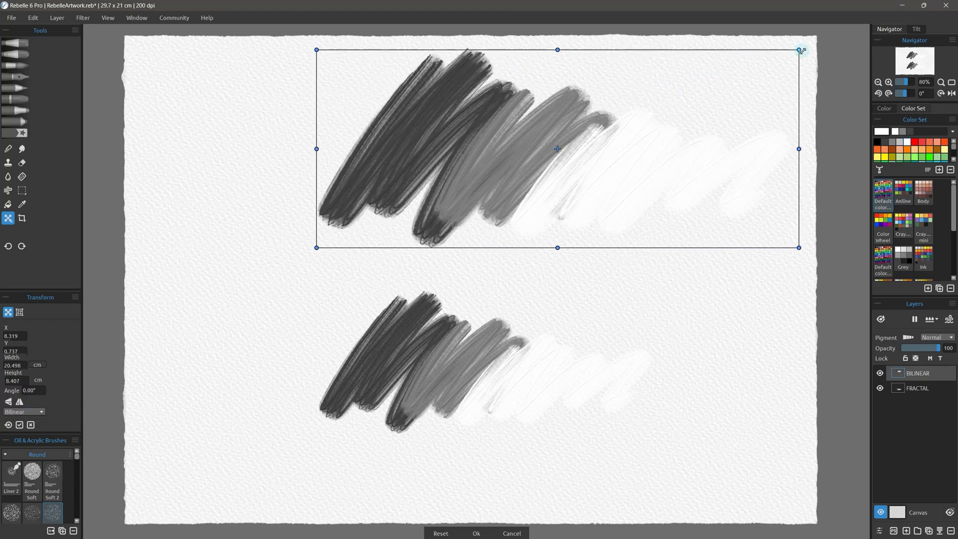
left_click_drag(316, 247, 137, 278)
left_click(476, 533)
Enlarge the FRACTAL layer's strokes to match the upper strokes' size, using Fractal interpolation in the transform
key("ctrl+t")
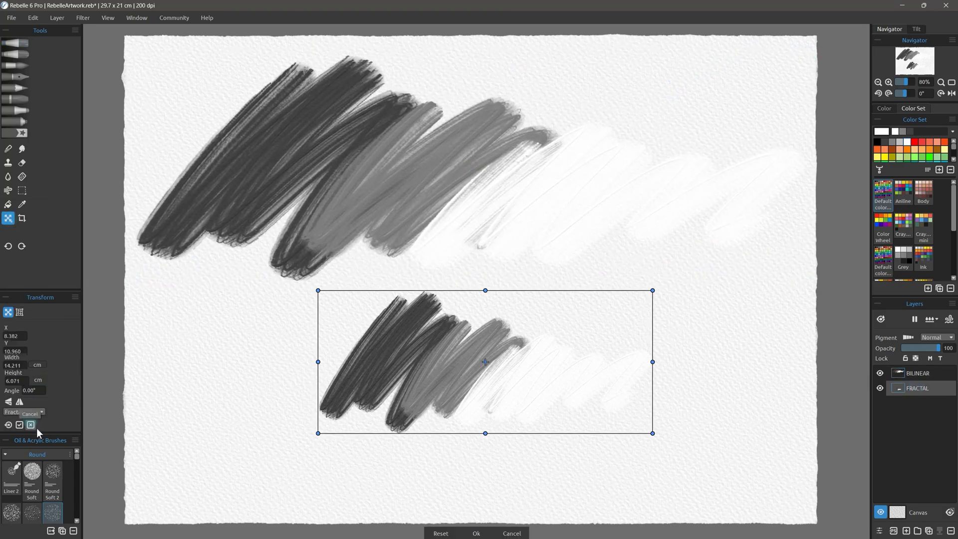
left_click_drag(316, 433, 133, 511)
left_click_drag(652, 430, 798, 429)
left_click(476, 533)
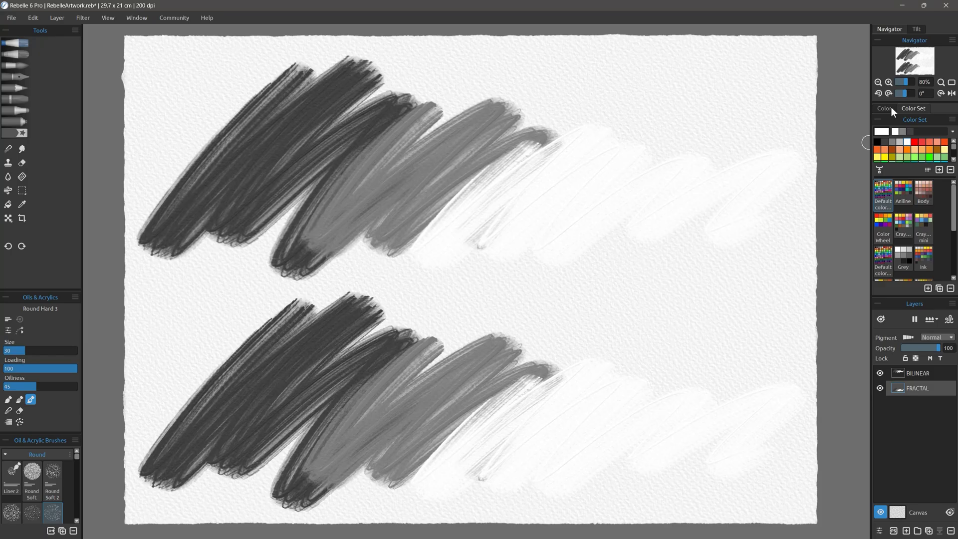
left_click(888, 82)
left_click(888, 82)
mouse_move(320, 439)
left_mouse_down()
mouse_move(597, 391)
mouse_move(583, 411)
left_mouse_up()
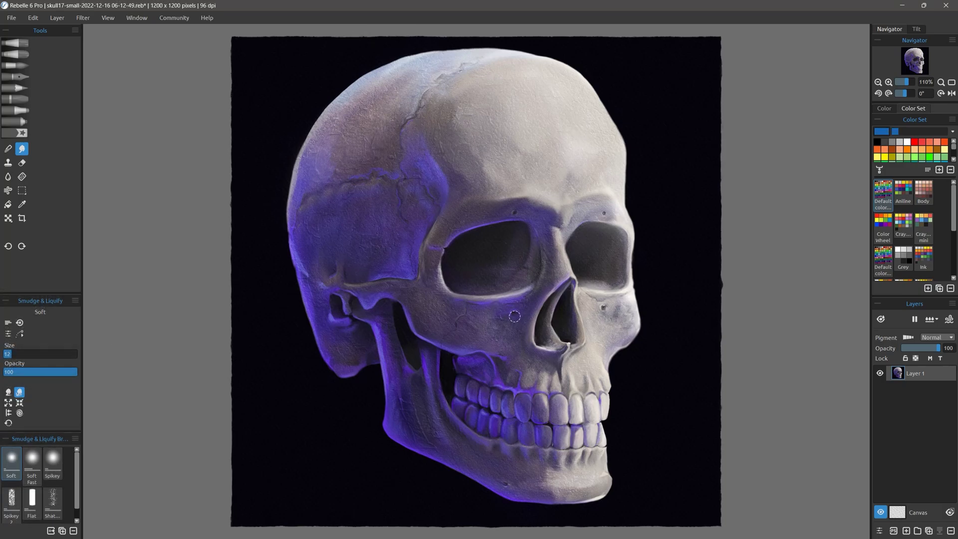
Push the skull's nasal opening sideways with the Soft liquify brush at size 60, and undo a push on the near eye socket
key("bracketright")
key("bracketright")
key("bracketright")
key("bracketright")
key("bracketright")
key("bracketright")
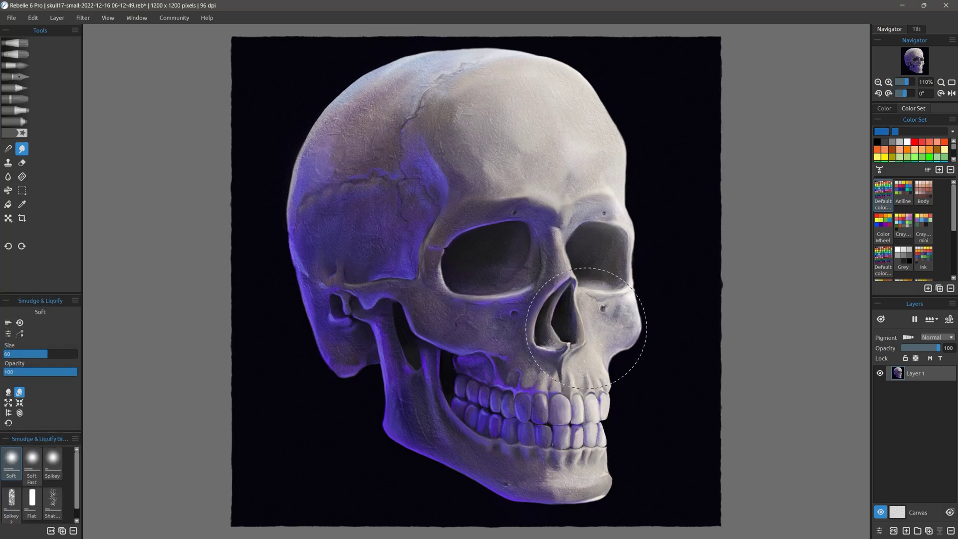
left_click_drag(562, 322, 573, 322)
left_click_drag(486, 253, 479, 245)
key("ctrl+z")
Enlarge both eye sockets with the expand liquify mode, and shrink the nasal opening with the contract mode
left_click(8, 403)
left_click(489, 254)
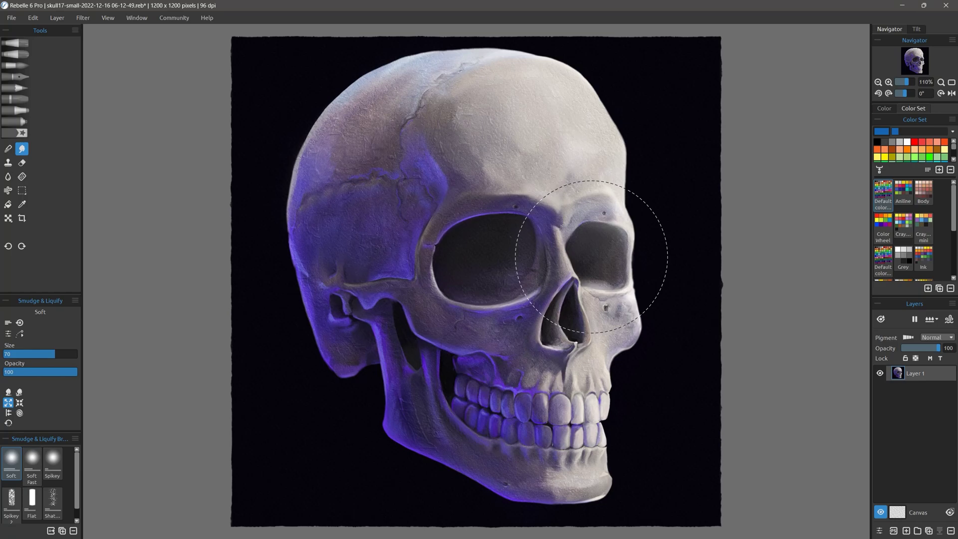
left_click(592, 252)
left_click(20, 402)
left_click(561, 325)
Shift parts of the skull's outline with the liquify shift mode, and restore the eye sockets and nose with the restore mode
left_click(8, 412)
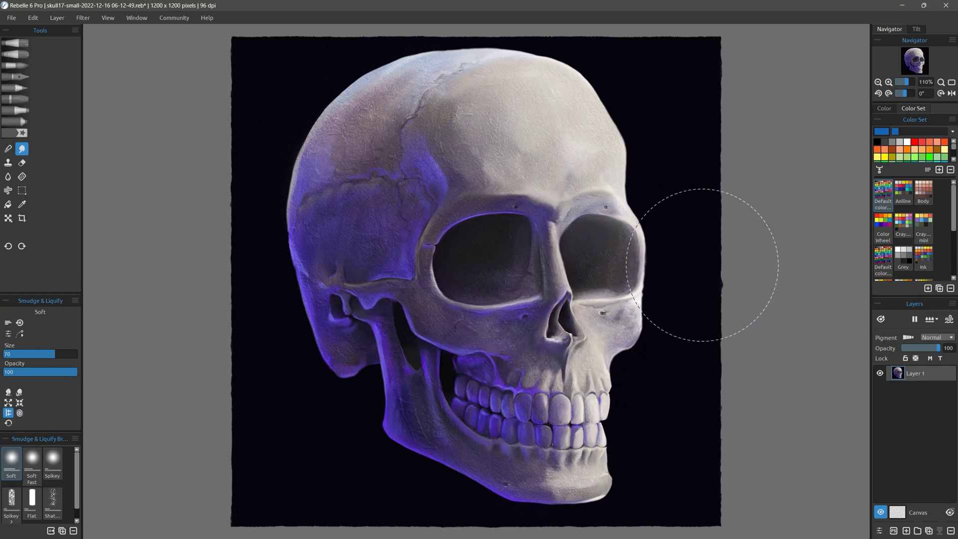
left_click_drag(701, 265, 640, 244)
left_click(8, 422)
left_click_drag(483, 264, 660, 309)
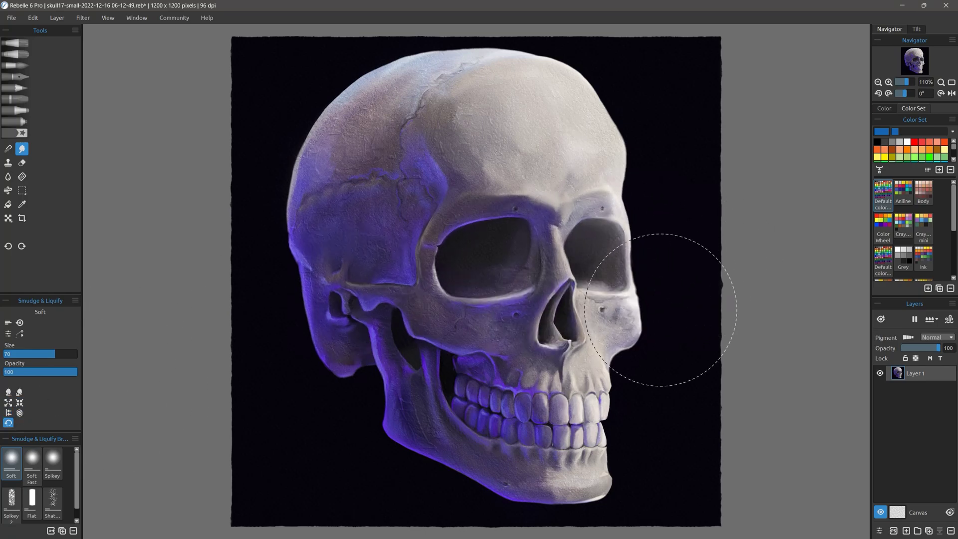
Bulge the cheekbone below the near eye socket with the expand liquify mode at size 70, and reduce the brush size to 16
left_click_drag(906, 82, 908, 82)
left_click(8, 403)
mouse_move(429, 309)
left_mouse_down()
mouse_move(398, 340)
mouse_move(364, 342)
left_mouse_up()
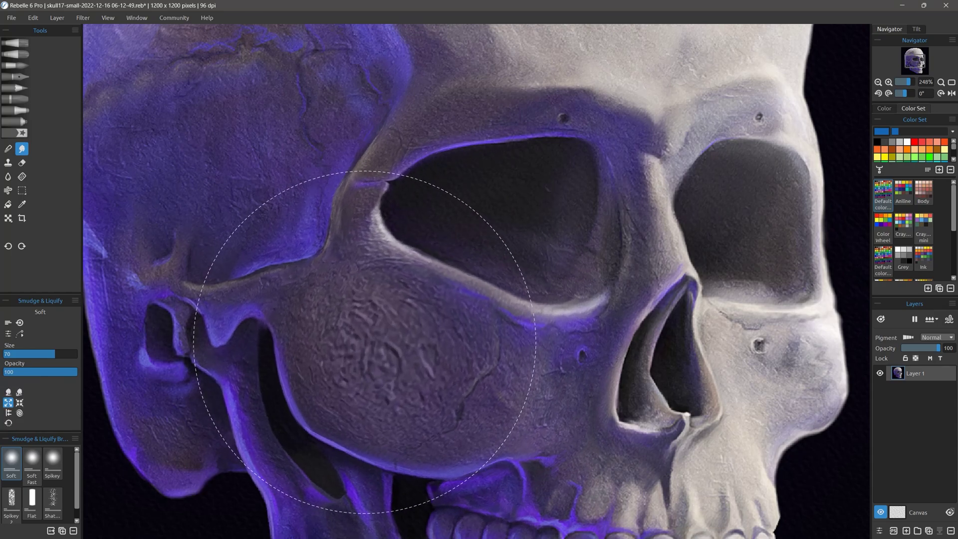
key("bracketleft")
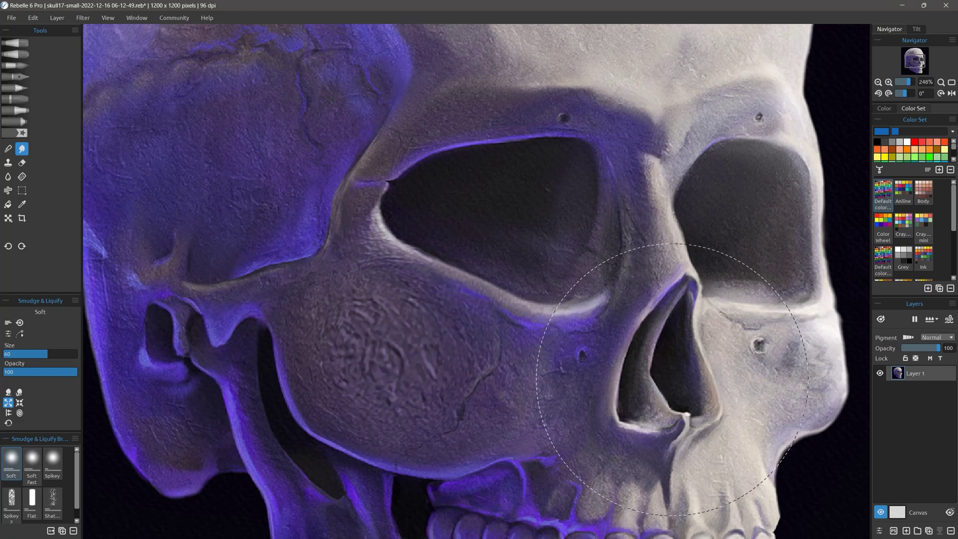
key("bracketleft")
key("bracketleft")
key("bracketleft")
key("bracketleft")
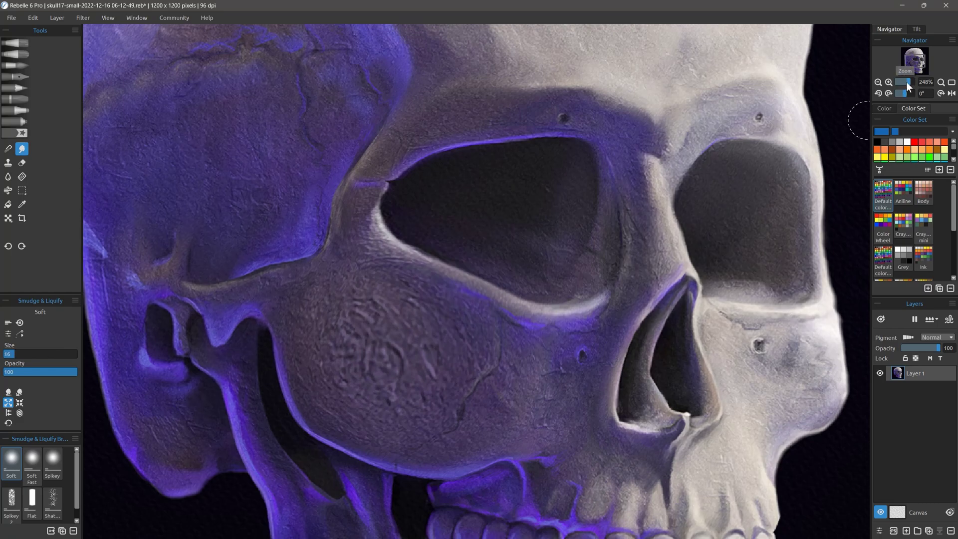
Push inside the near eye socket with the Soft liquify brush in push mode, using an enlarged brush
left_click_drag(906, 82, 899, 91)
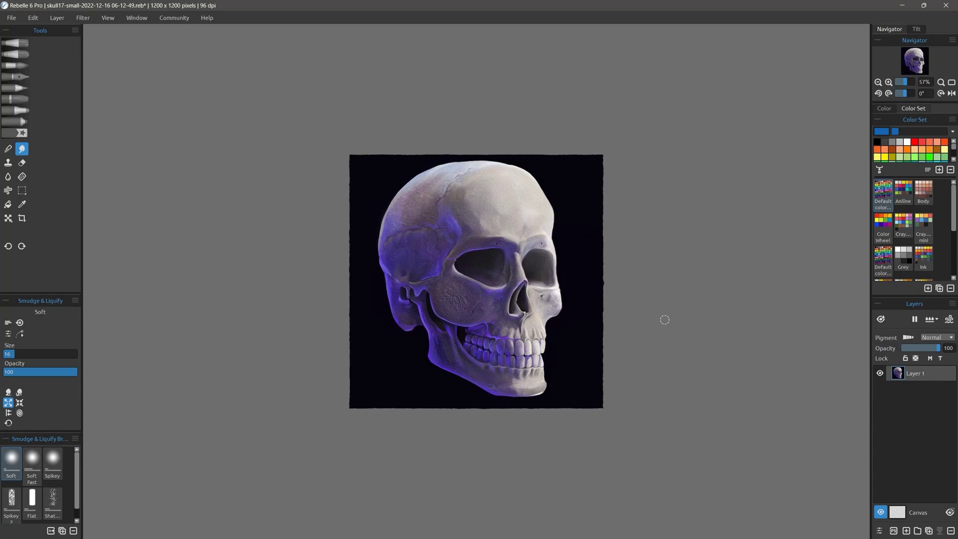
left_click(950, 82)
left_click(19, 392)
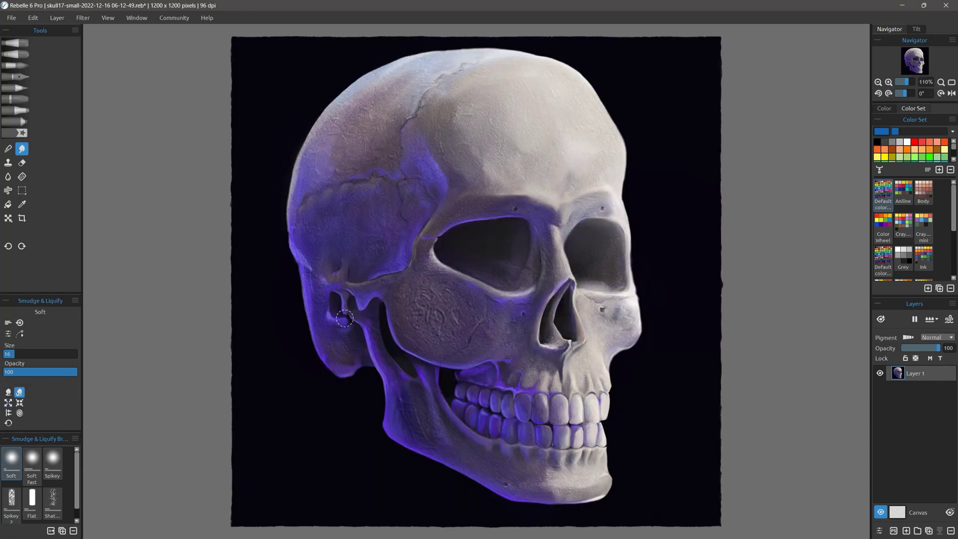
key("bracketright")
key("bracketright")
left_click_drag(477, 260, 463, 281)
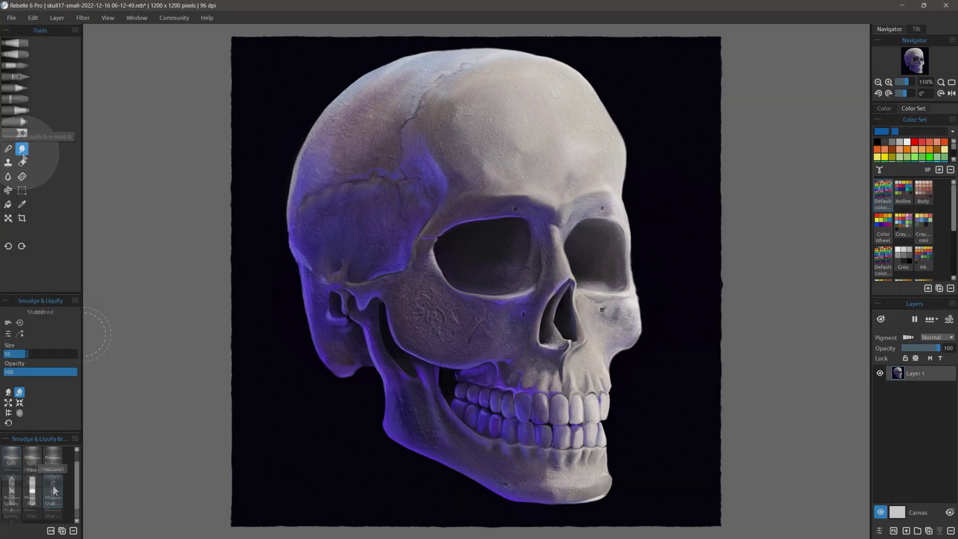
Roughen the edges of the eye sockets, nose and cheekbone and distort the temple with the Shattered liquify brush at size 30
left_click(52, 498)
mouse_move(449, 274)
left_mouse_down()
mouse_move(468, 273)
mouse_move(503, 285)
left_mouse_up()
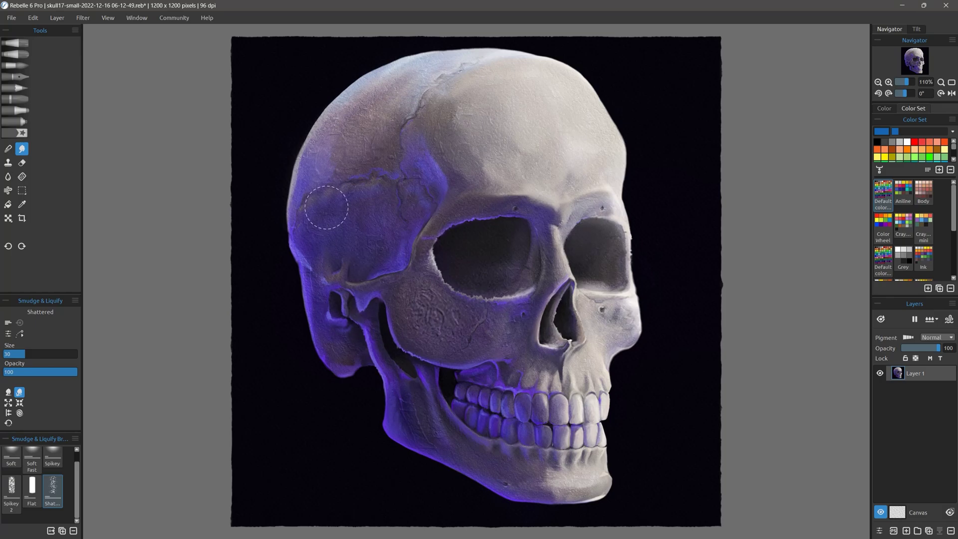
mouse_move(309, 207)
left_mouse_down()
mouse_move(313, 160)
mouse_move(295, 230)
left_mouse_up()
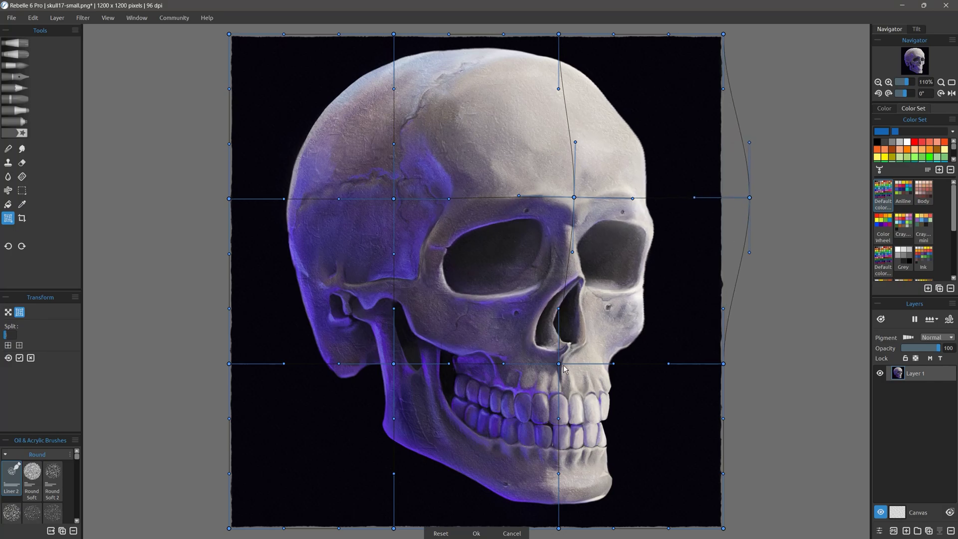
Warp the lower face by pulling the mesh points at the teeth and chin downward and bending the mesh outward at the jaw angle
left_click_drag(559, 364, 558, 374)
left_click_drag(559, 529, 556, 536)
left_click_drag(393, 418, 375, 429)
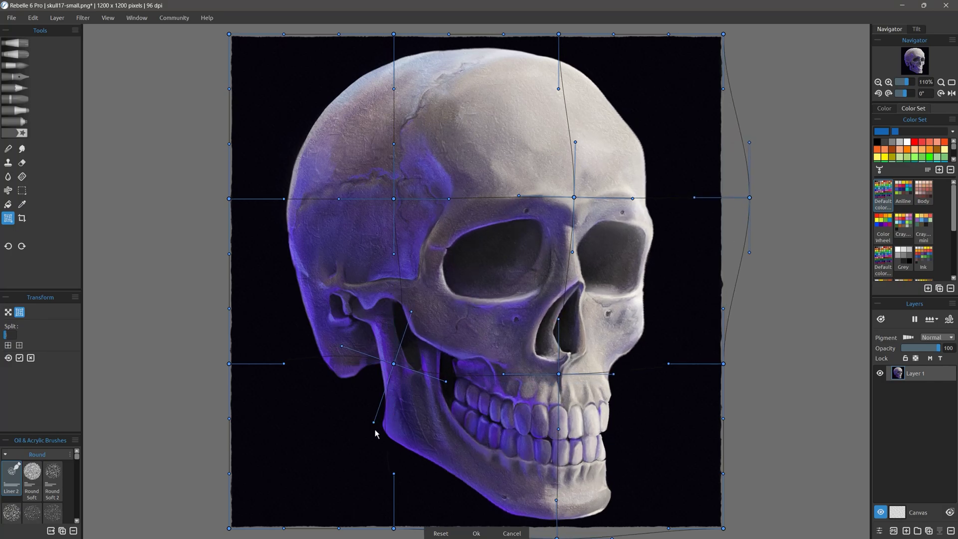
Widen the back of the cranium and raise its top by pulling the warp mesh's outer points outward, and apply the transform
left_click_drag(228, 198, 191, 200)
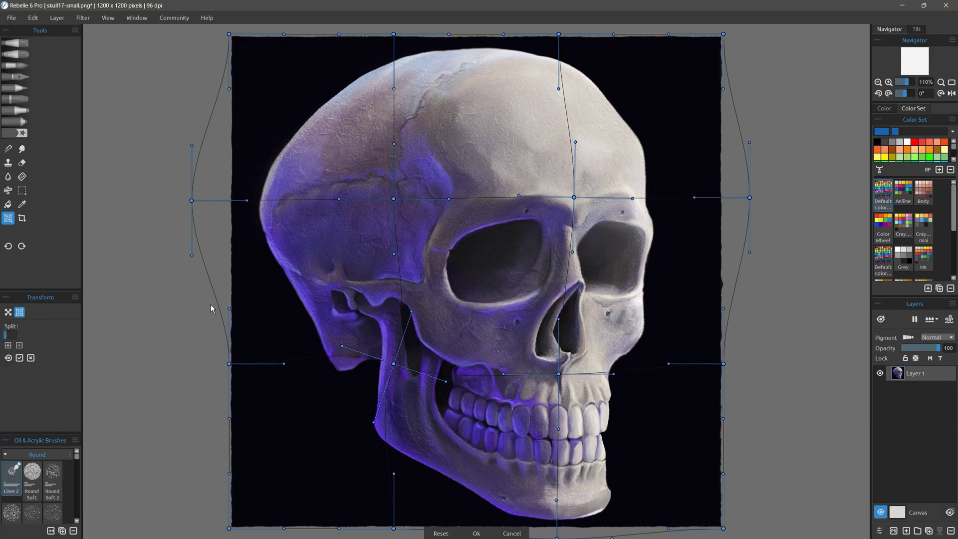
left_click_drag(229, 34, 179, 20)
left_click_drag(558, 34, 573, 12)
left_click(474, 532)
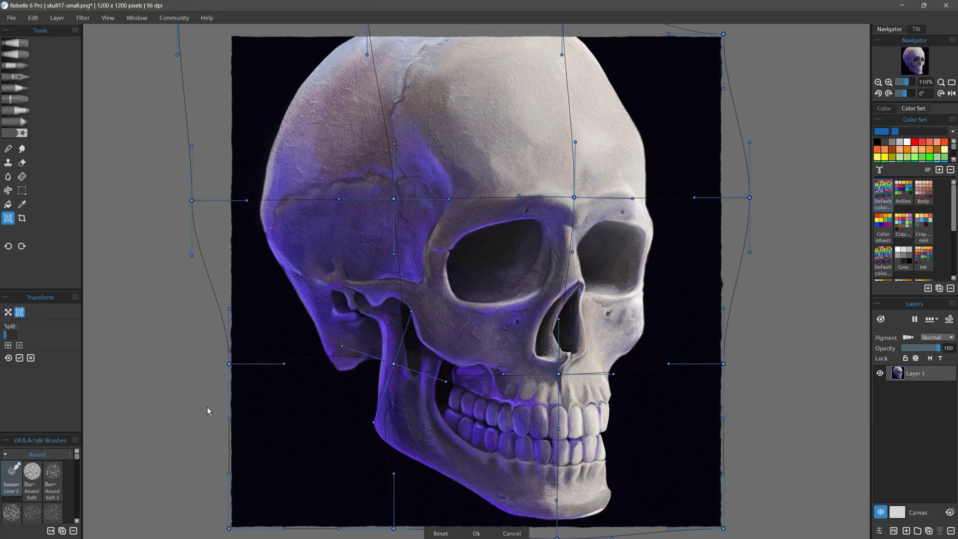
Start a new warp on the skull and add a horizontal and vertical mesh split near the near eye socket's inner edge
left_click(8, 218)
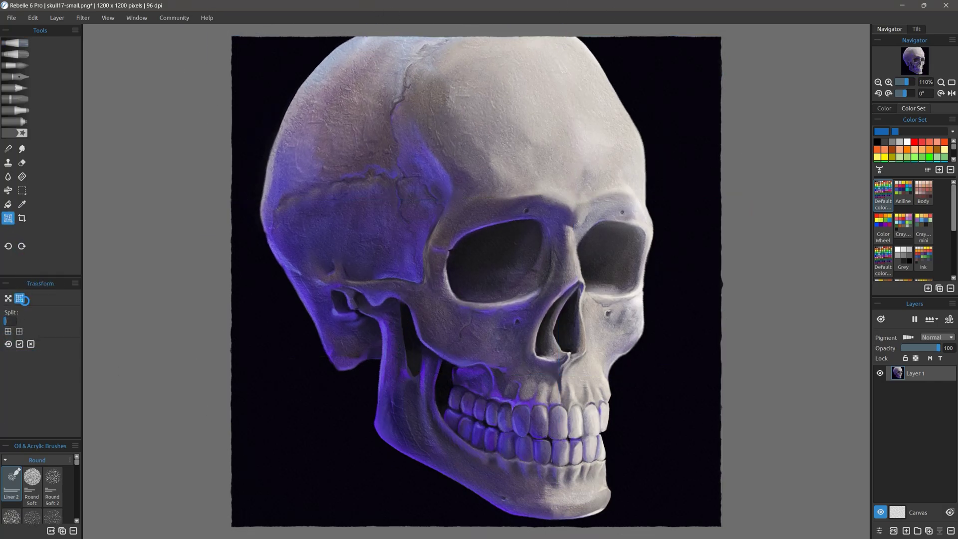
left_click(8, 331)
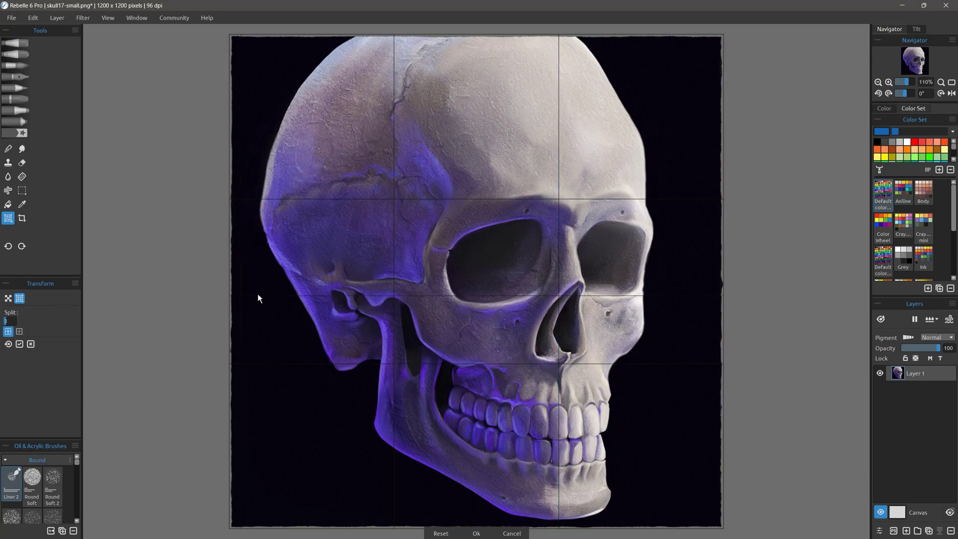
left_click(531, 275)
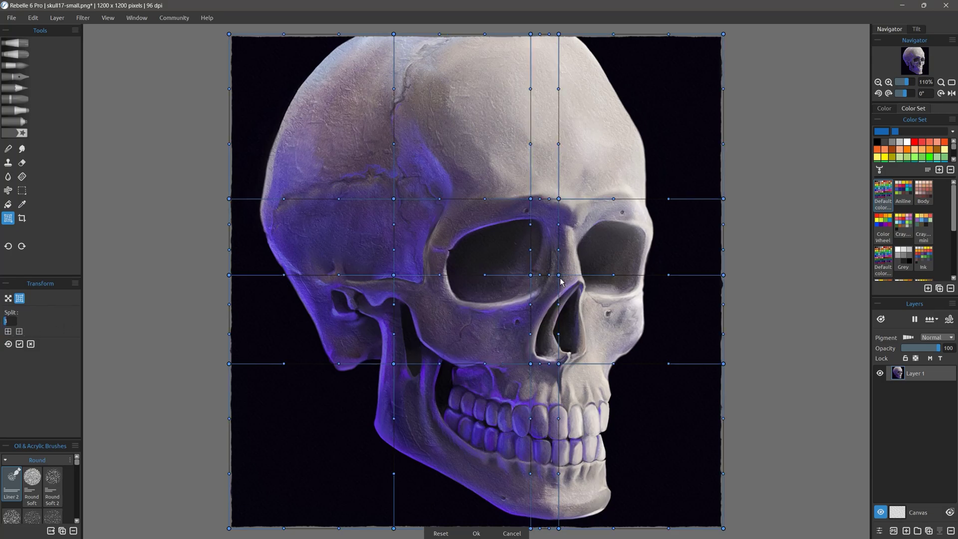
Shift the warp mesh point beside the nose bridge, remove the splits through the near eye socket and cranium, and nudge the nose-base point
left_click_drag(559, 275, 551, 282)
left_click(19, 331)
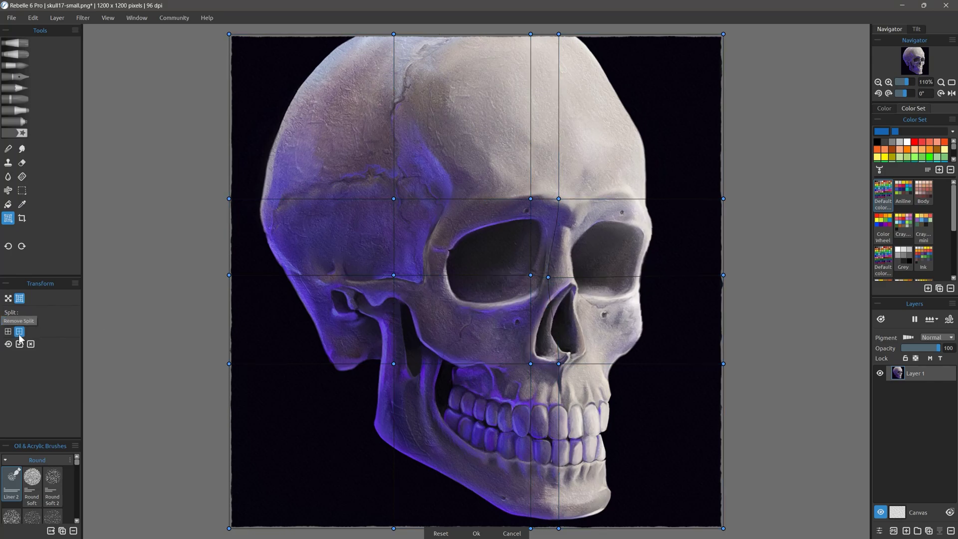
left_click(530, 275)
left_click(393, 199)
left_click(19, 331)
left_click(393, 199)
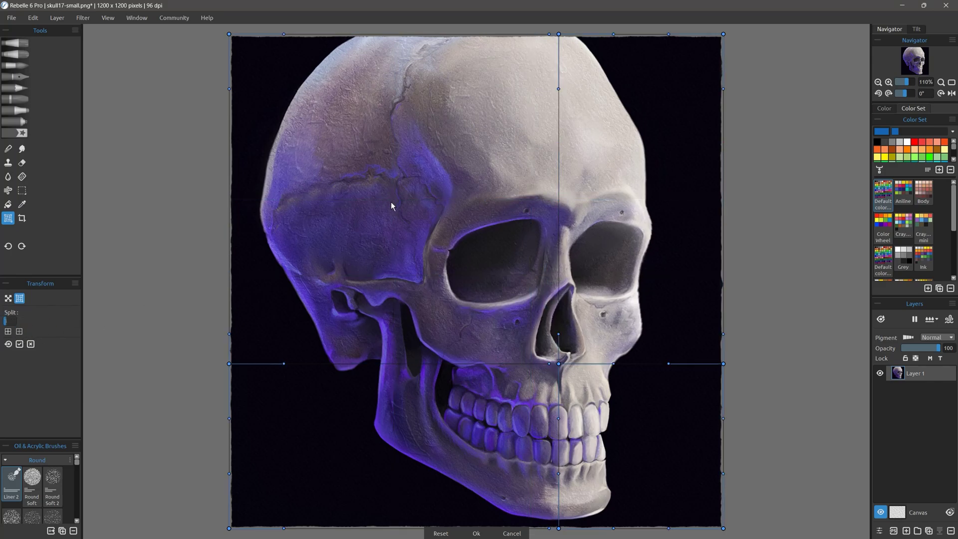
mouse_move(558, 364)
left_mouse_down()
mouse_move(526, 328)
mouse_move(564, 346)
mouse_move(567, 359)
left_mouse_up()
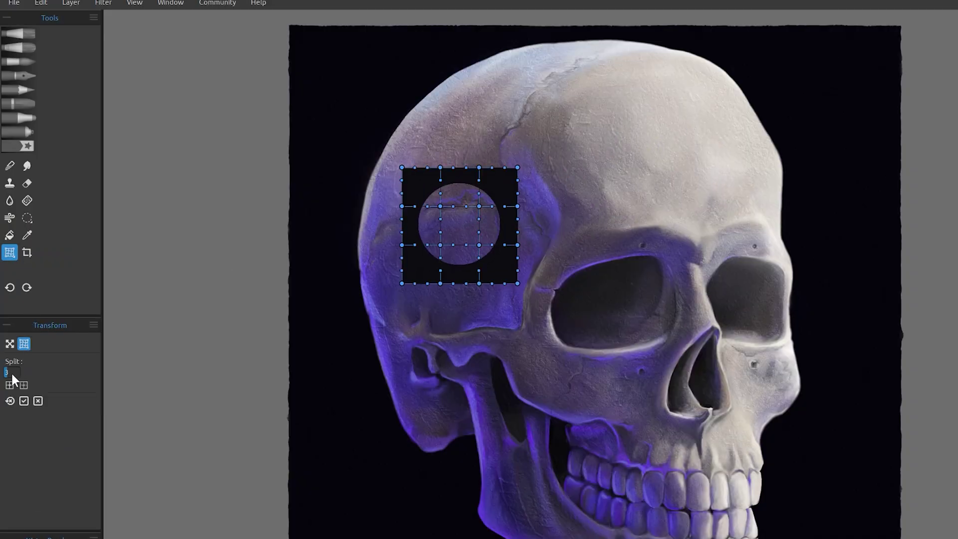
Set the square cut-out's mesh split to 1, pull its two outer corners inward into perspective and adjust the edge handles to round the hole
left_click_drag(11, 372, 4, 373)
left_click_drag(402, 168, 402, 186)
left_click_drag(402, 283, 402, 262)
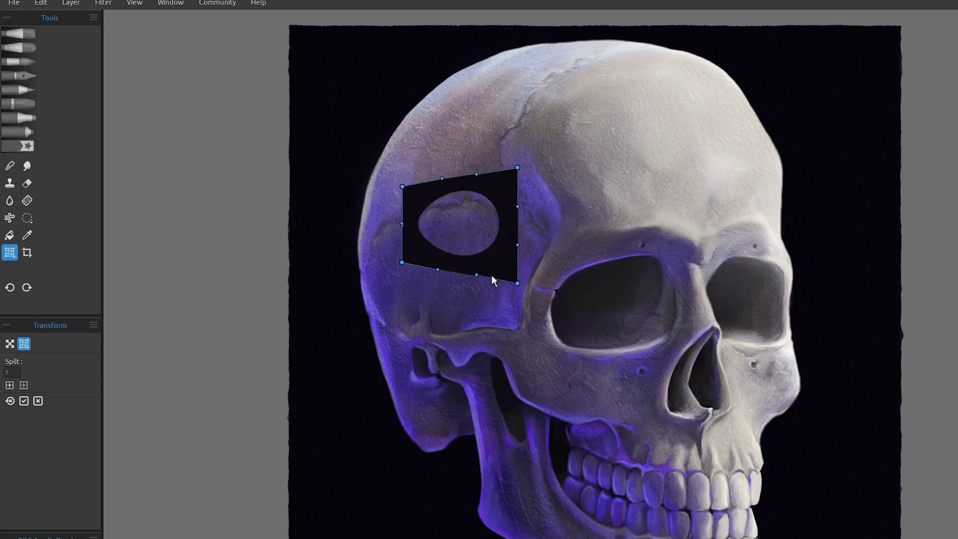
left_click_drag(402, 223, 402, 254)
left_click_drag(402, 210, 403, 202)
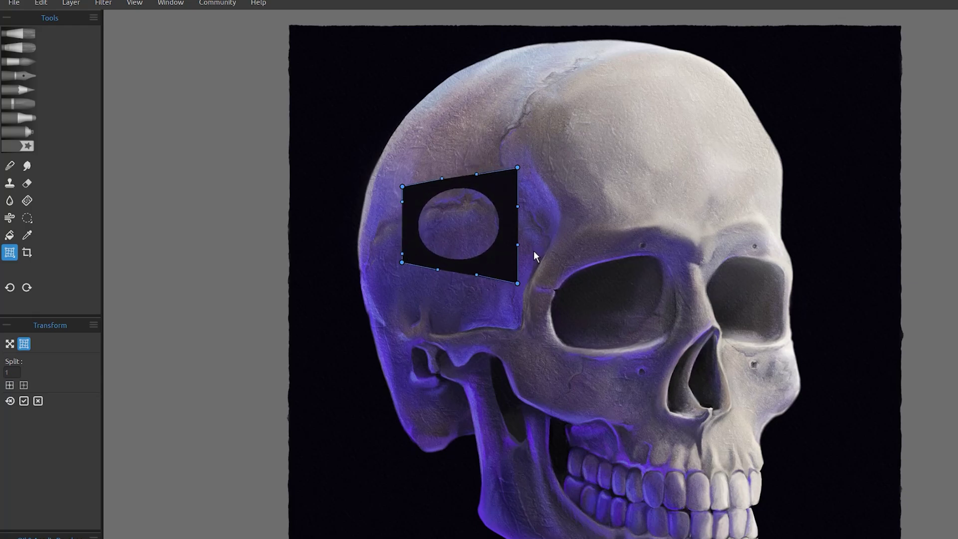
left_click_drag(476, 174, 481, 172)
left_click_drag(442, 178, 428, 182)
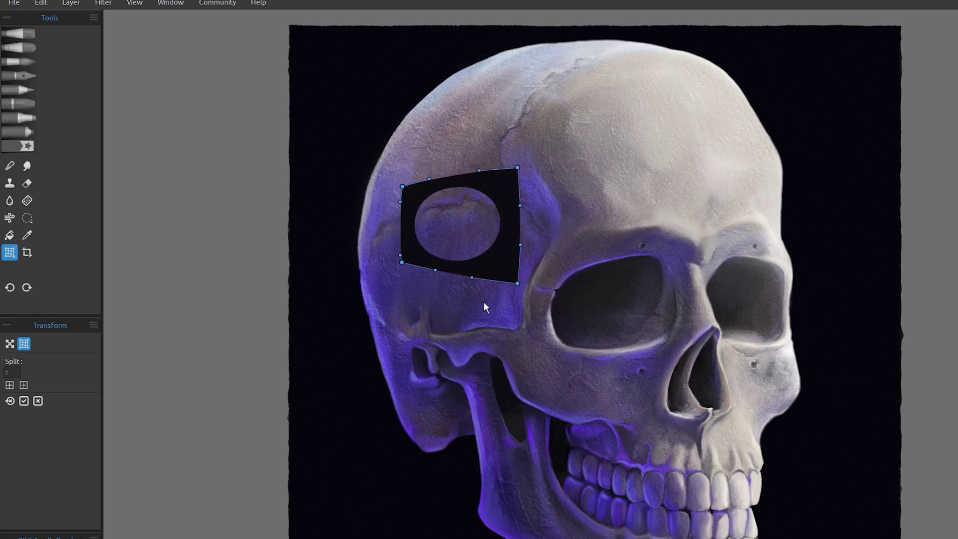
Apply the warp, move the cut-out shape to X 197, Y 289 with a free transform, and return to the brush
key("Return")
key("ctrl+t")
mouse_move(500, 255)
left_mouse_down()
mouse_move(481, 252)
mouse_move(488, 260)
left_mouse_up()
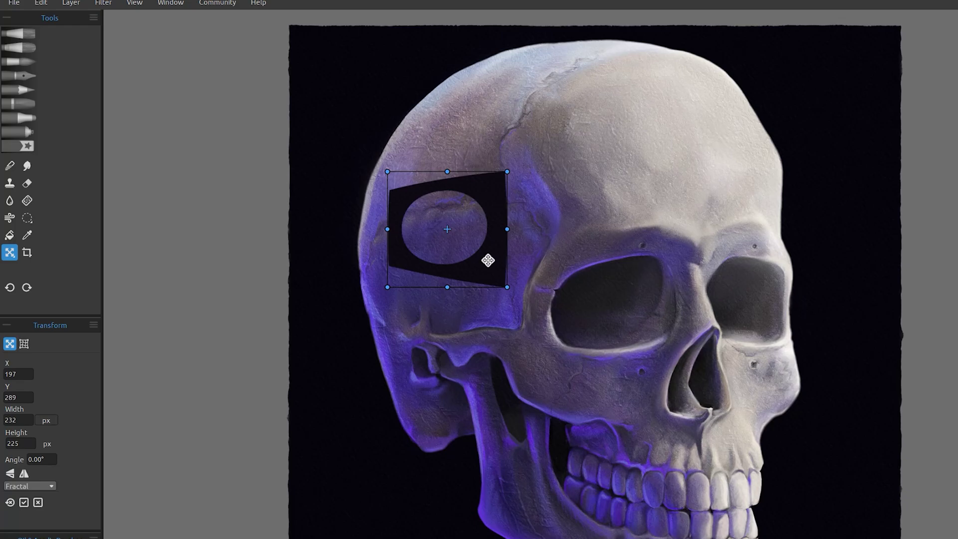
key("b")
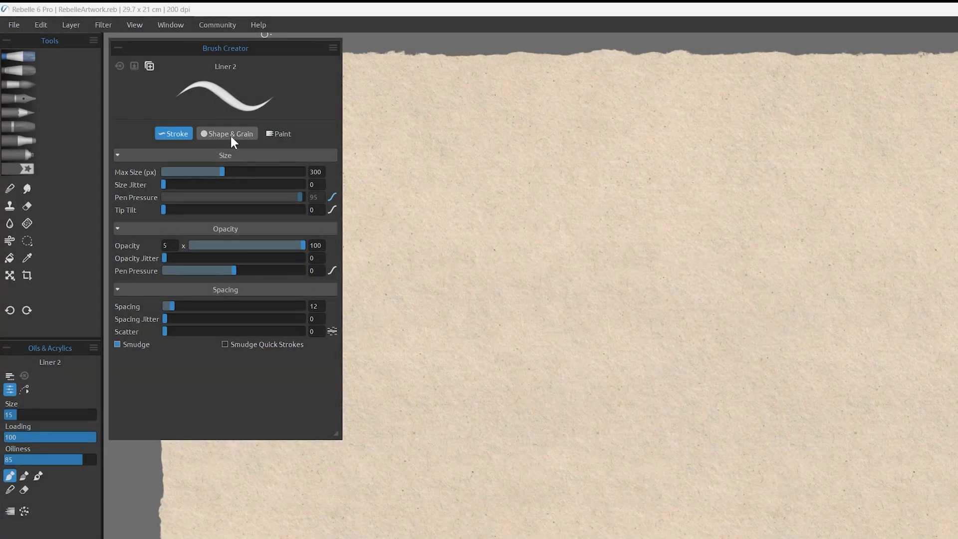
Look through the Shape & Grain, Paint and Stroke settings of the Liner 2 brush in the Brush Creator
left_click(233, 136)
left_click(277, 135)
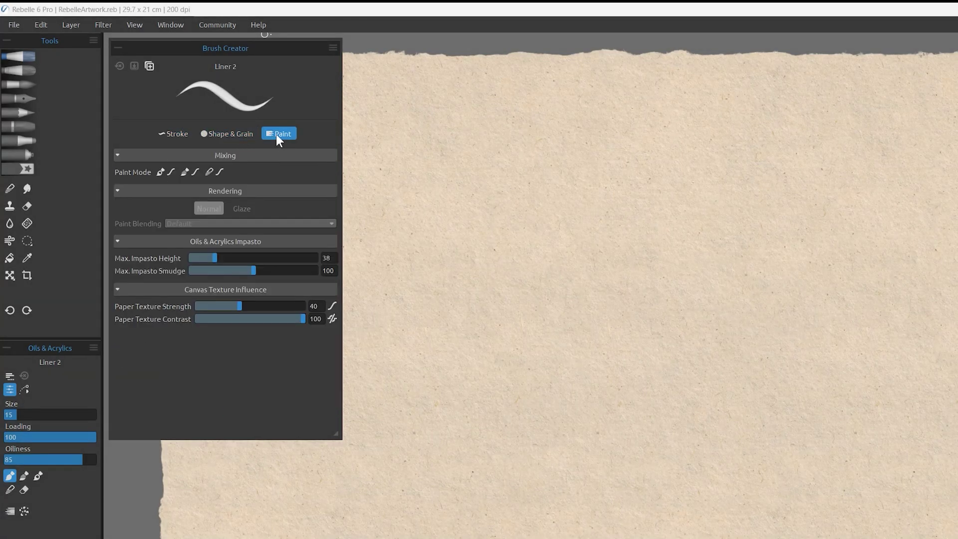
left_click(237, 137)
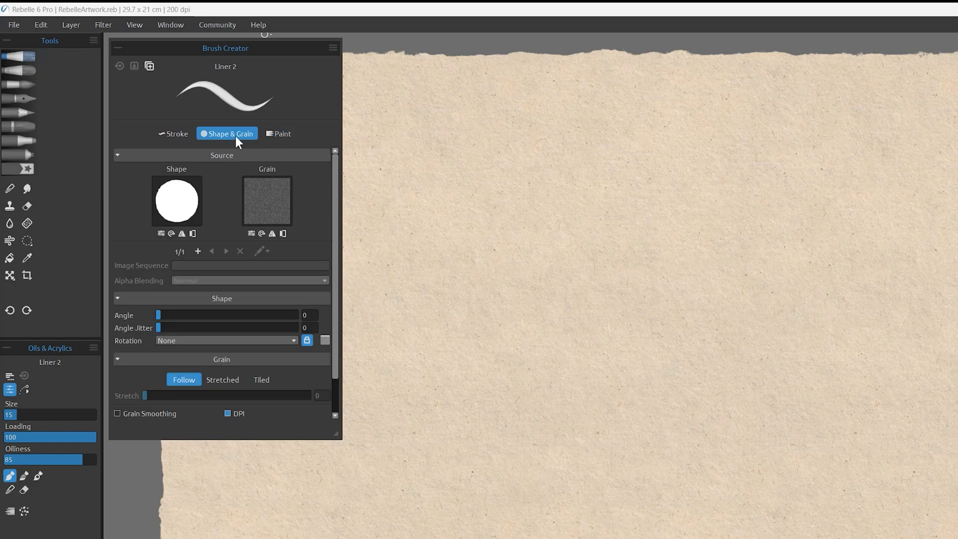
left_click(182, 133)
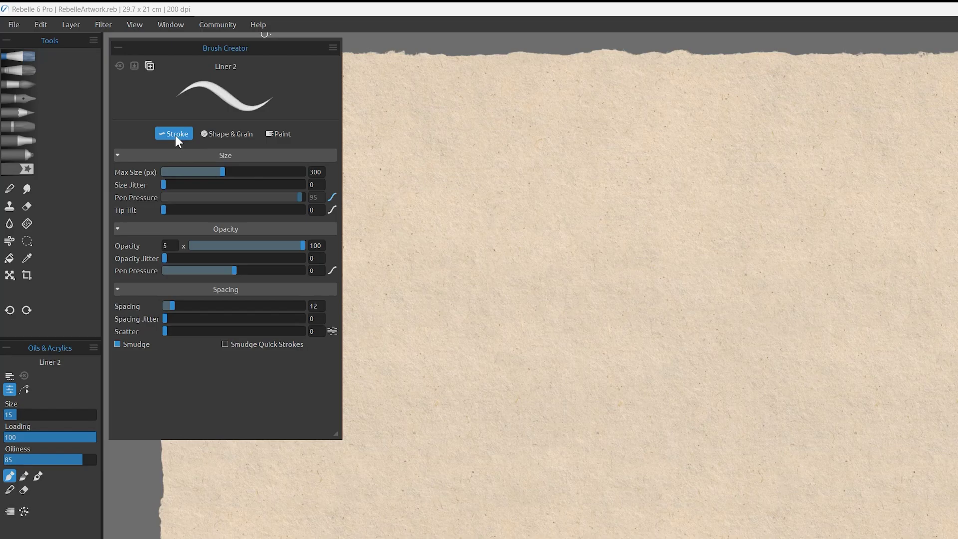
Paint long black test strokes with Liner 2 at size 40, lowering a high Size Jitter in stages to 13
mouse_move(205, 185)
left_mouse_down()
mouse_move(216, 180)
mouse_move(181, 183)
mouse_move(275, 184)
left_mouse_up()
key("]")
left_click_drag(400, 217, 897, 168)
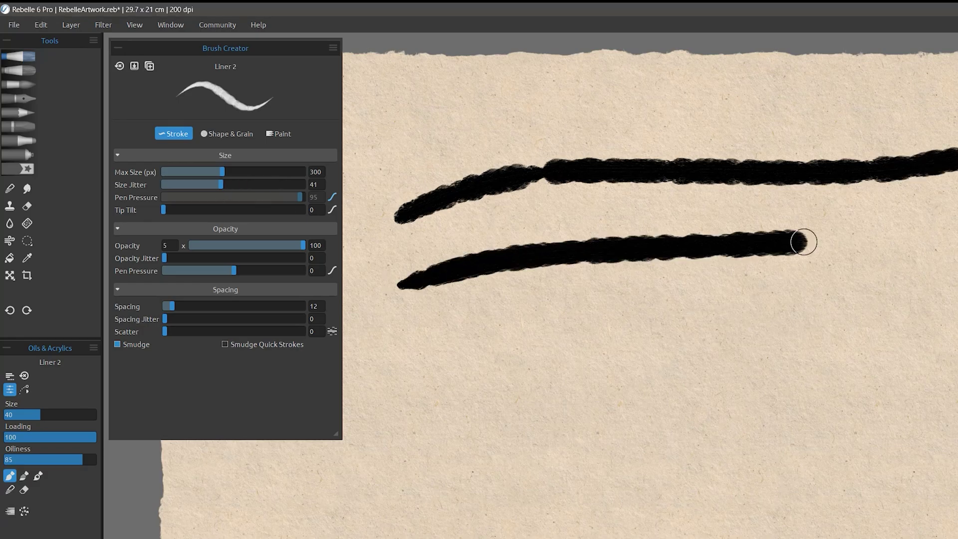
left_click_drag(804, 242, 927, 235)
left_click_drag(221, 184, 182, 184)
left_click_drag(404, 346, 920, 290)
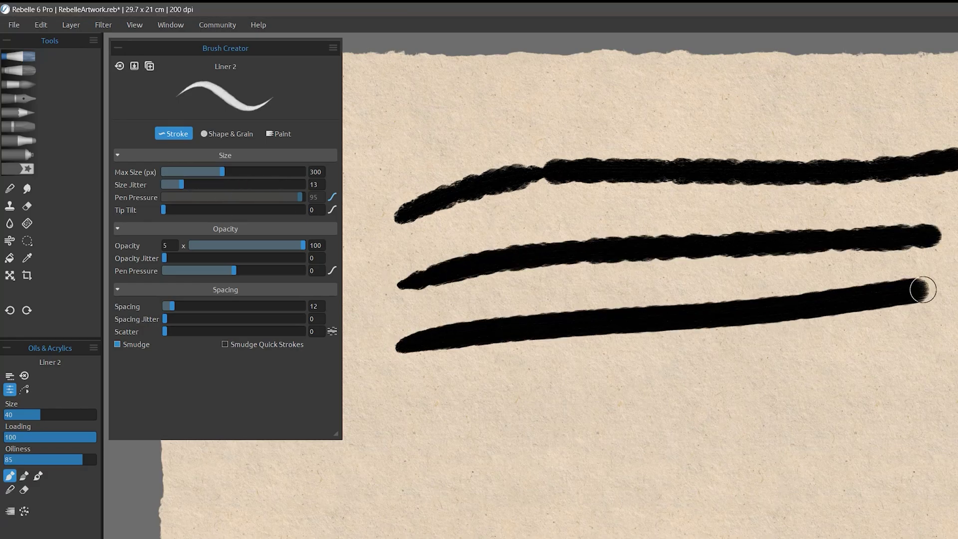
Lower the Liner 2 brush opacity in two stages and paint one long test stroke at each setting
left_click_drag(302, 245, 248, 245)
left_click_drag(410, 382, 917, 342)
left_click_drag(248, 245, 201, 245)
left_click_drag(382, 427, 950, 383)
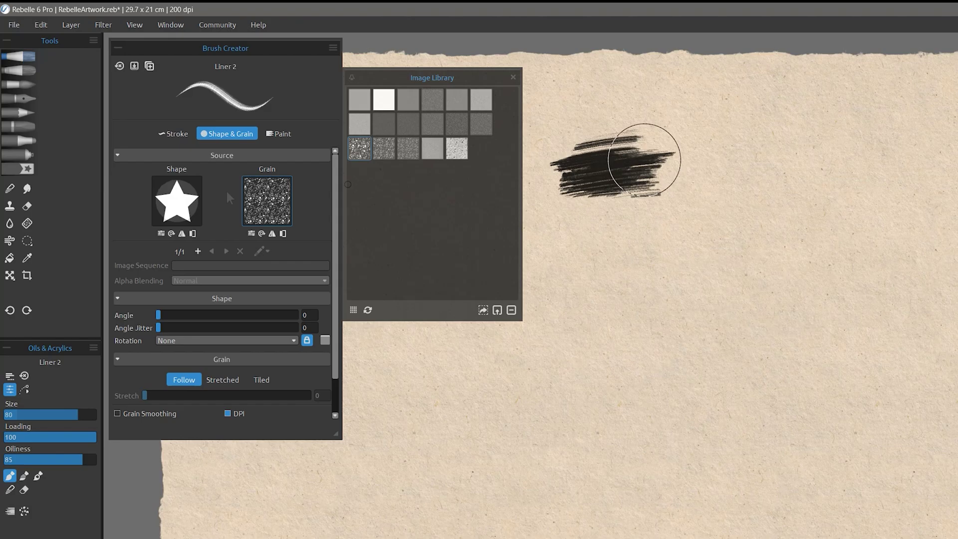
Paint size 80 test marks with the star shape and speckled grain, followed by dabs and a stroke with a narrow bar shape
left_click_drag(549, 250, 795, 235)
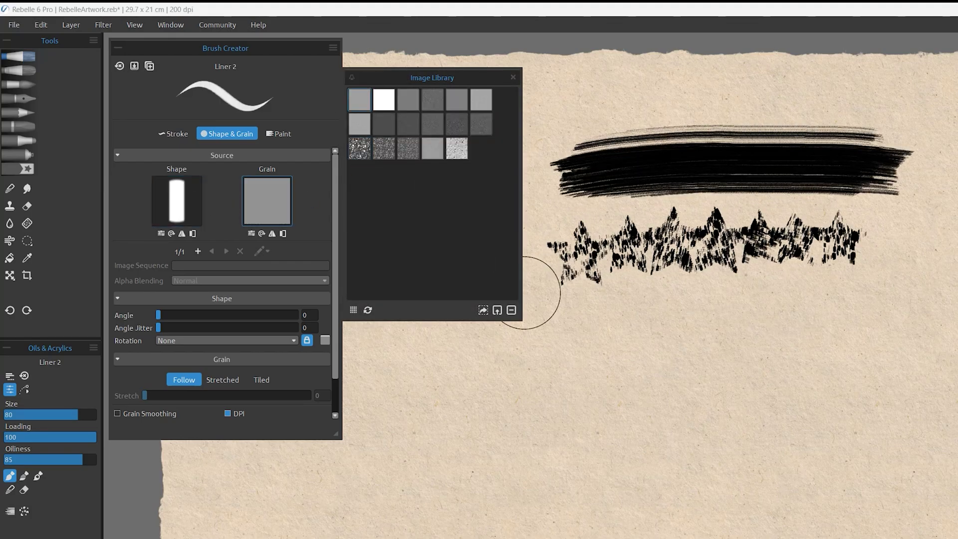
left_click(557, 332)
left_click(590, 333)
left_click_drag(633, 324, 925, 325)
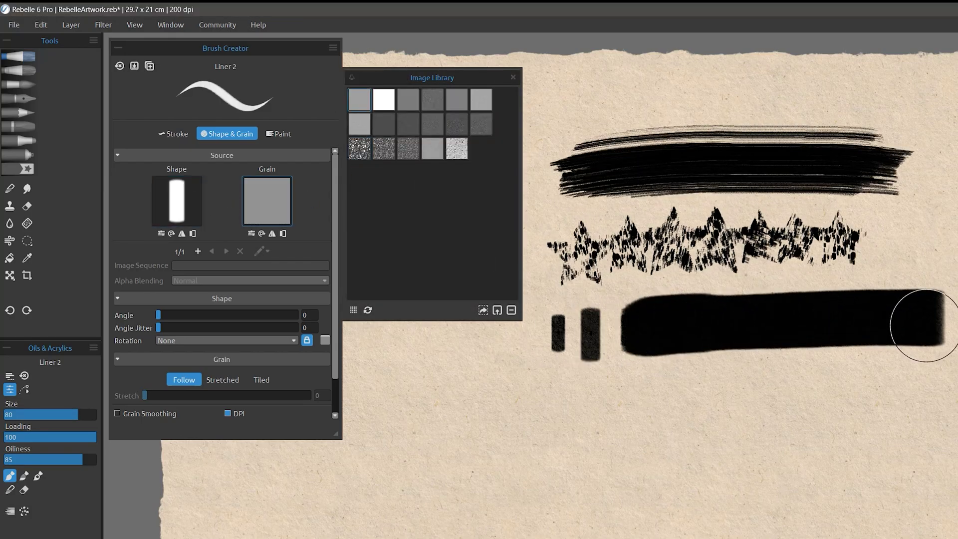
Raise Liner 2's Max. Impasto Height to 200 in stages and paint thick orange strokes to compare the relief
left_click(278, 134)
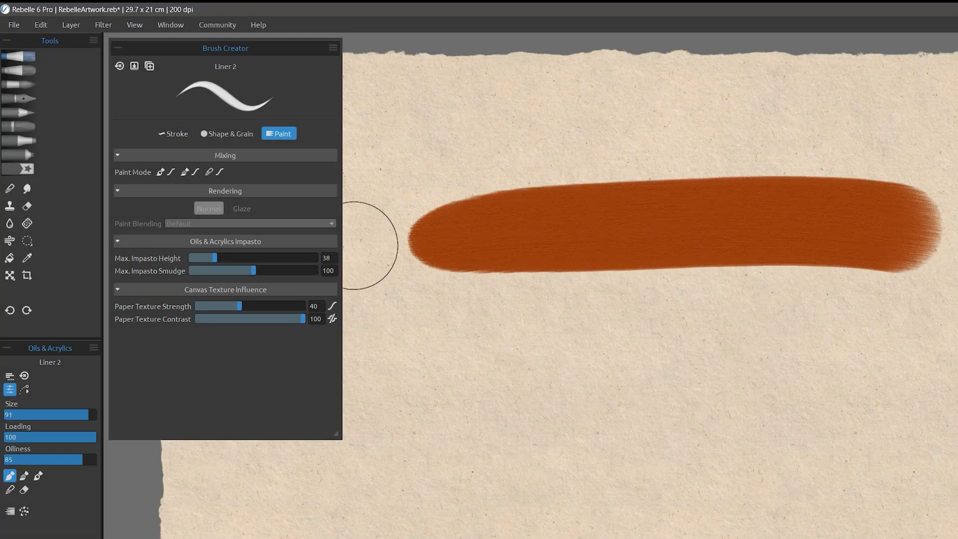
left_click_drag(215, 258, 319, 258)
left_click_drag(419, 327, 895, 319)
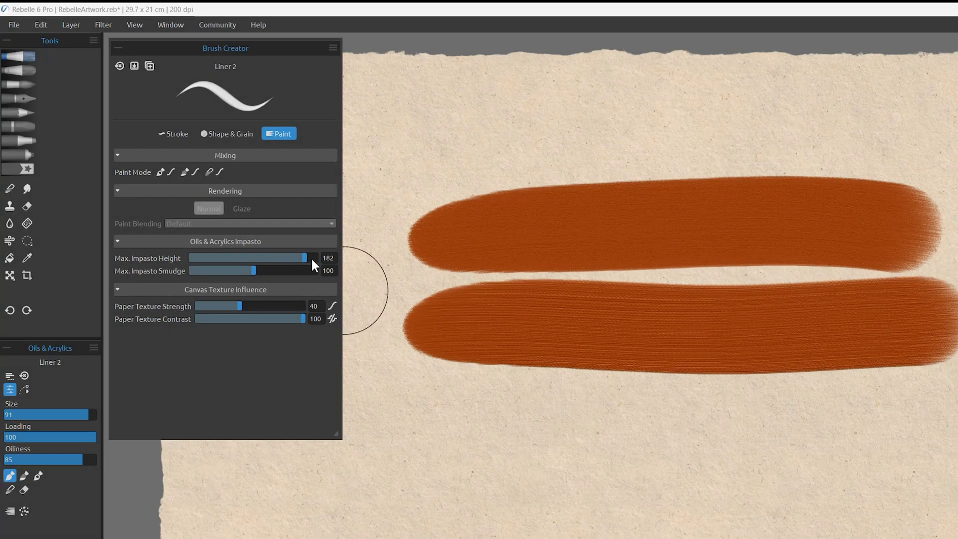
left_click_drag(414, 434, 908, 427)
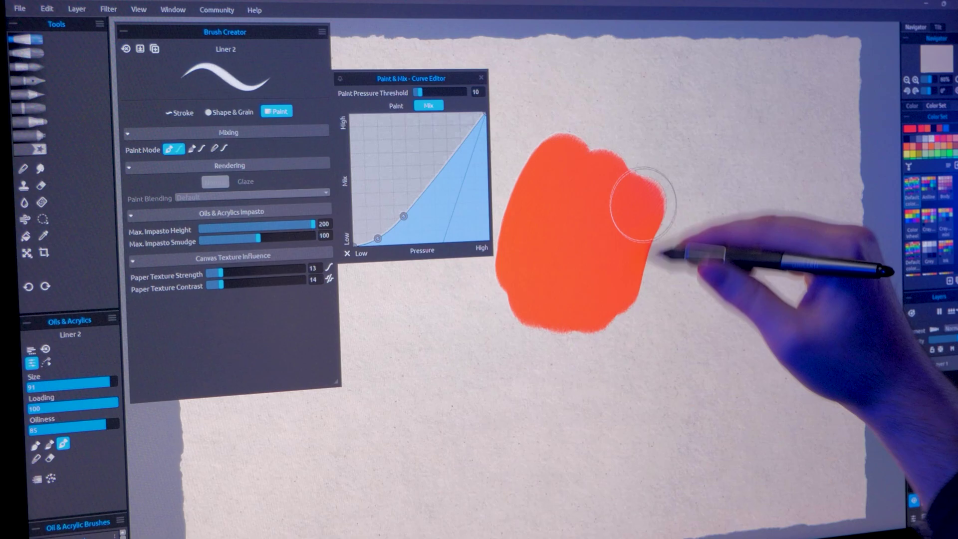
Paint red test strokes in Paint & Mix mode and raise the two control points of the Mix pressure curve
left_click_drag(644, 200, 637, 278)
left_click_drag(728, 169, 738, 214)
left_click_drag(404, 215, 450, 129)
left_click_drag(378, 238, 393, 223)
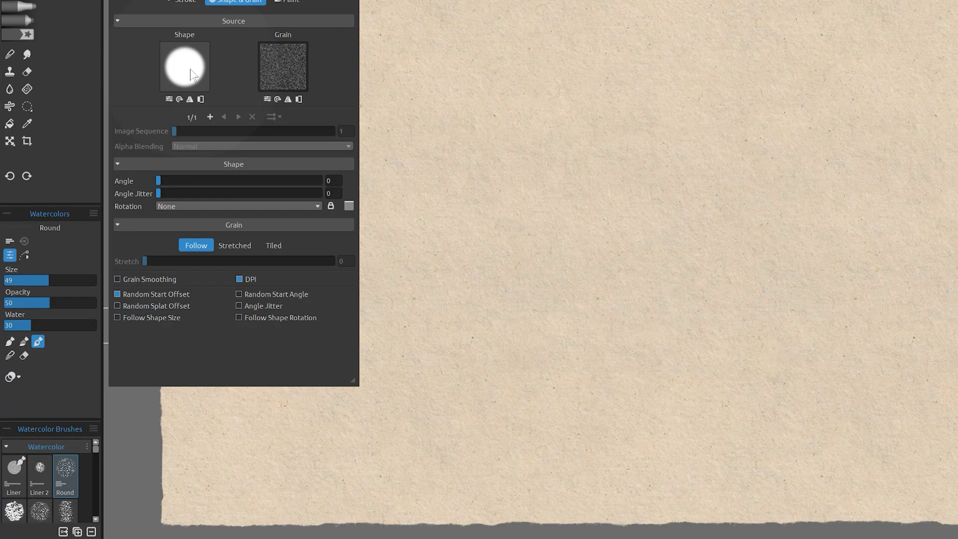
Give the Round watercolor brush a hard-edged round shape, opacity 100 and water 1, and view the grain images before closing the library
left_click(192, 70)
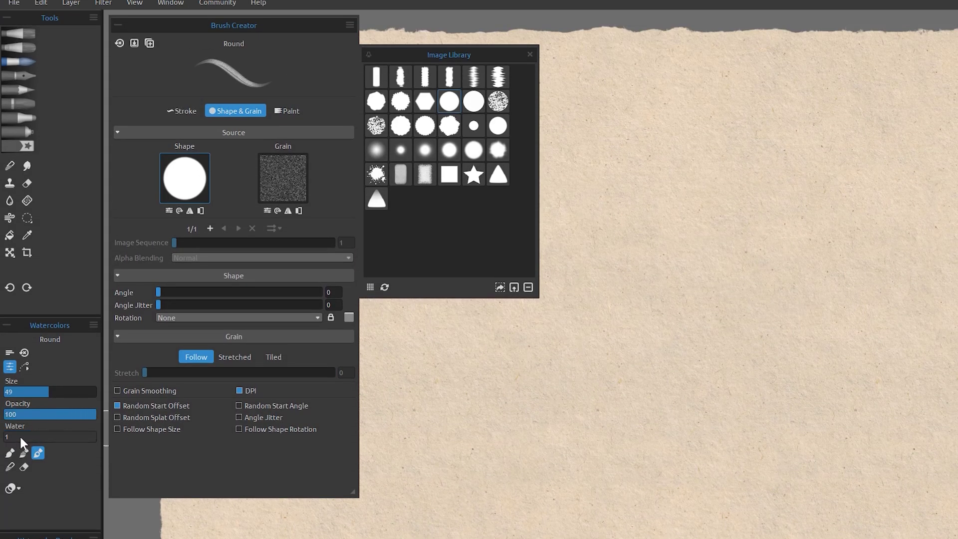
left_click(279, 179)
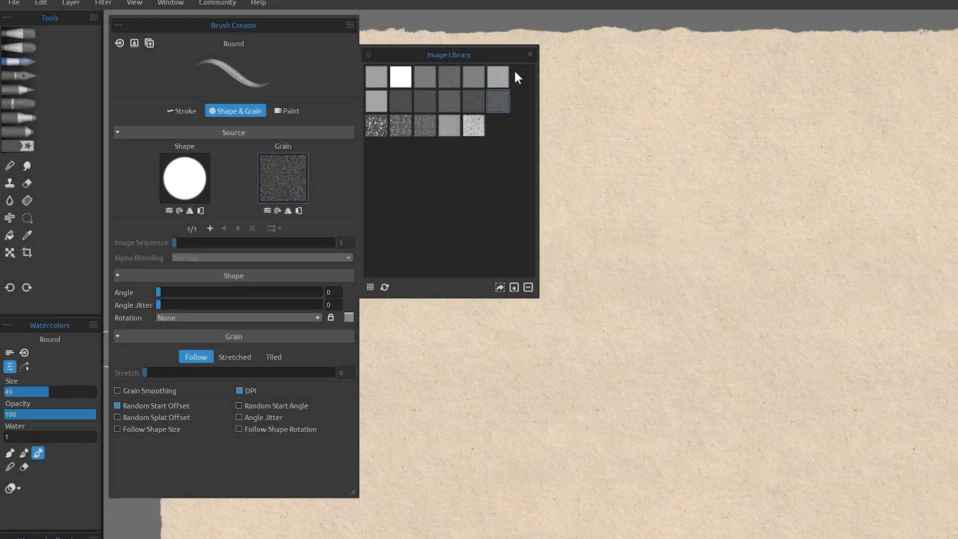
left_click(529, 54)
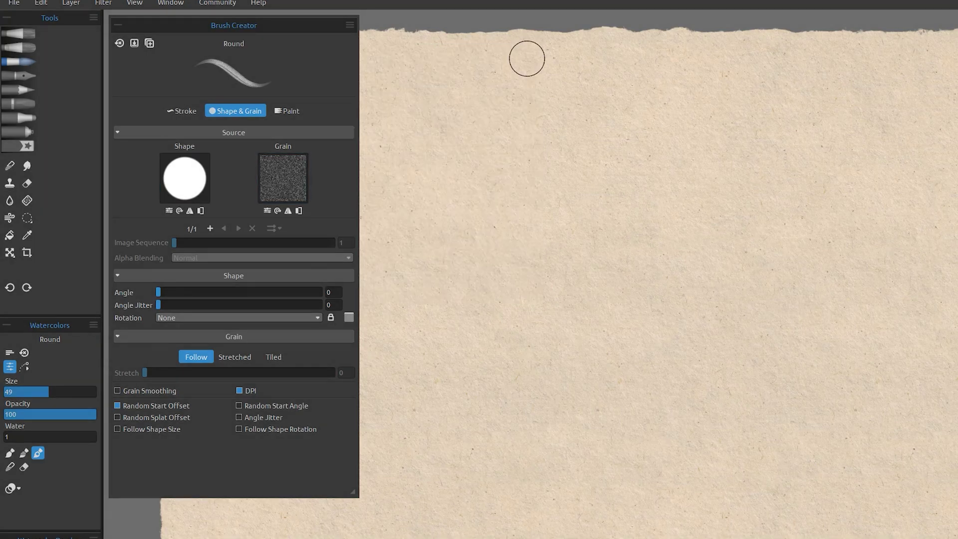
Disable Random Start Offset and paint a long black stroke, a few dabs and a zigzag stroke below it
left_click(118, 405)
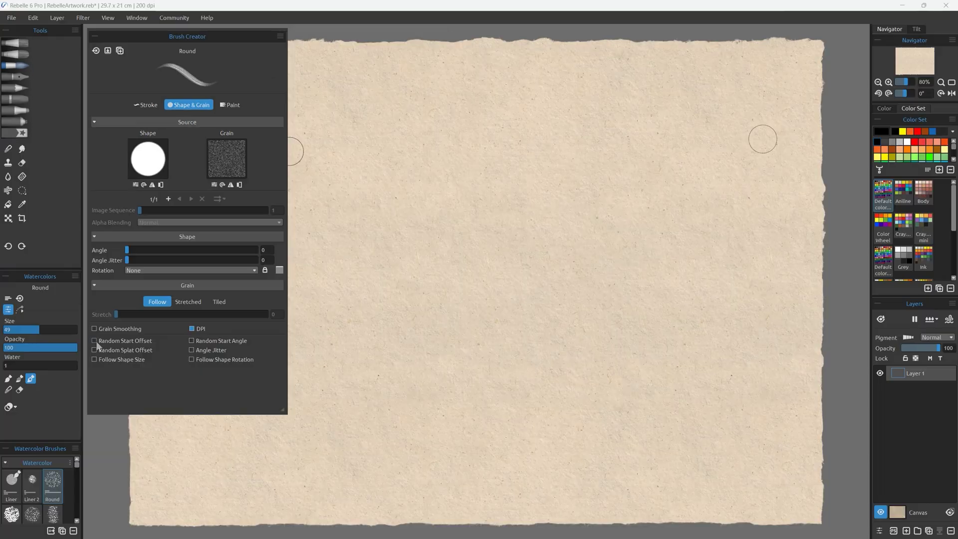
left_click_drag(410, 130, 896, 114)
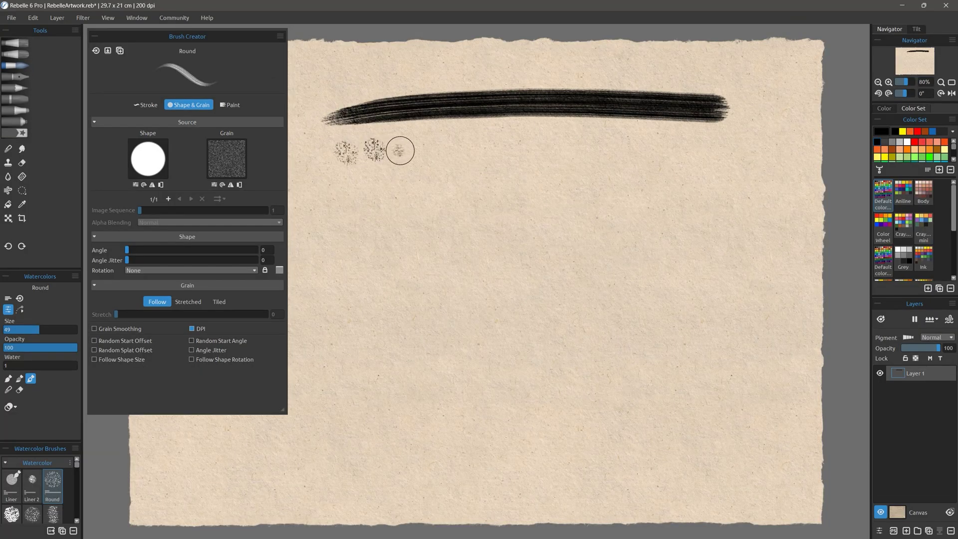
mouse_move(400, 150)
left_mouse_down()
mouse_move(642, 139)
mouse_move(396, 170)
mouse_move(673, 172)
left_mouse_up()
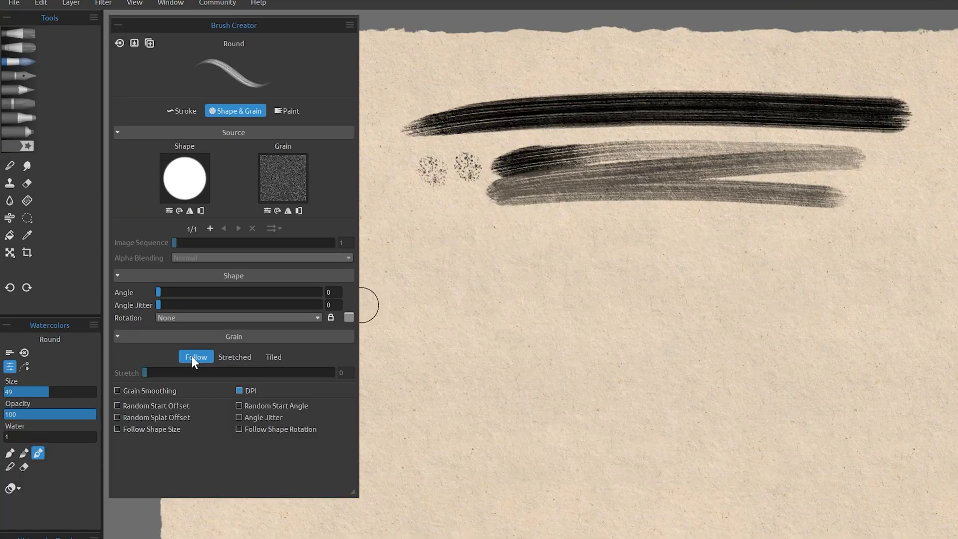
Paint two long parallel strokes with the grain mode set to Follow, and undo a trial scribble made below them
left_click(160, 302)
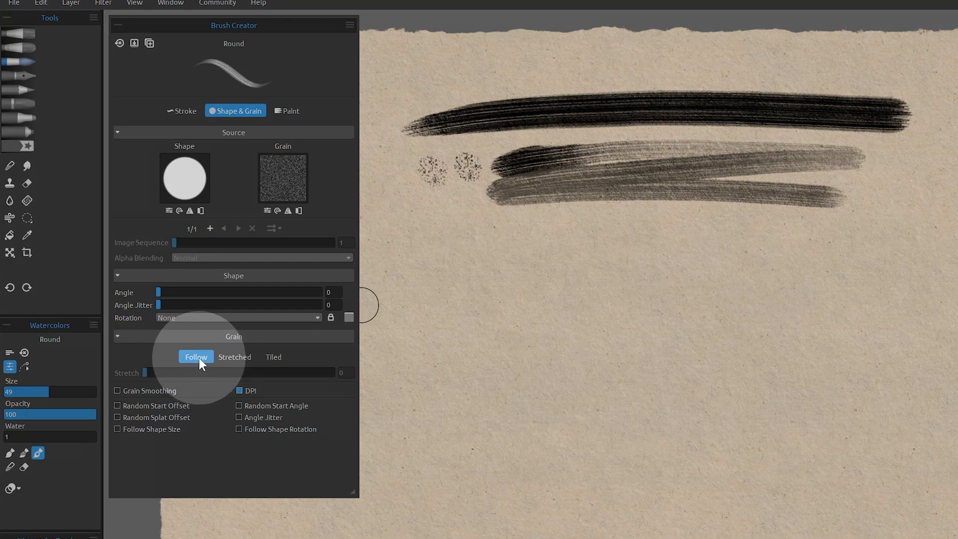
mouse_move(399, 257)
left_mouse_down()
mouse_move(456, 259)
mouse_move(731, 220)
mouse_move(802, 224)
left_mouse_up()
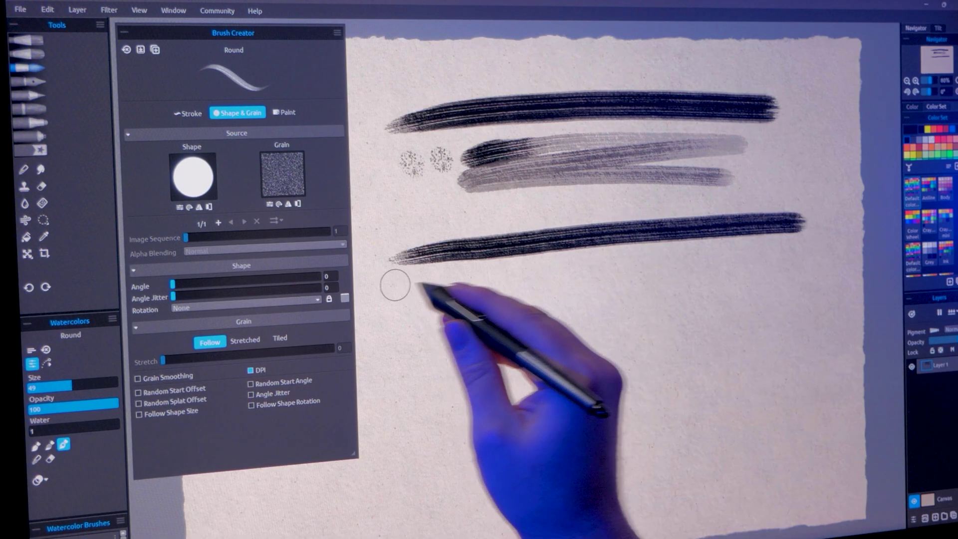
left_click_drag(395, 284, 795, 248)
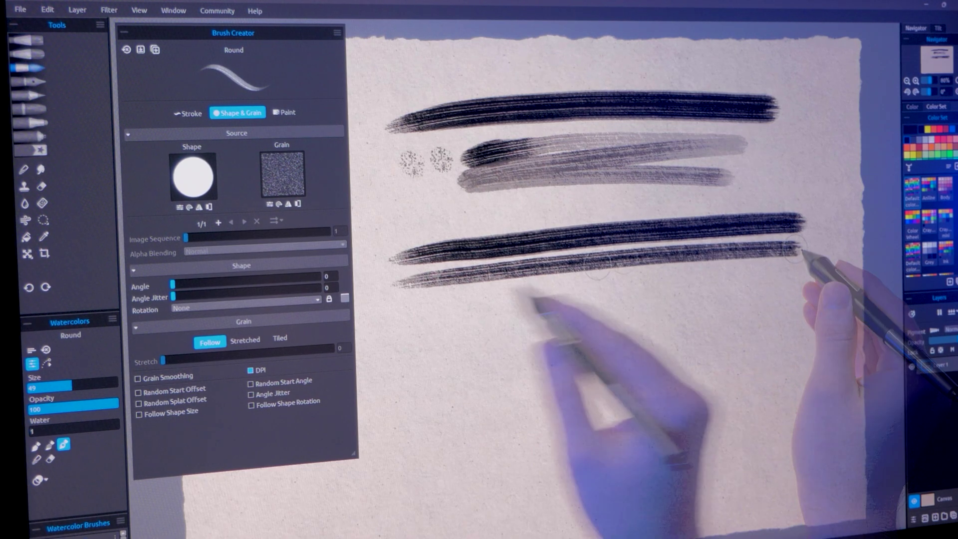
mouse_move(385, 319)
left_mouse_down()
mouse_move(564, 292)
mouse_move(407, 337)
mouse_move(566, 293)
mouse_move(453, 335)
mouse_move(557, 310)
mouse_move(492, 328)
mouse_move(562, 295)
mouse_move(445, 335)
mouse_move(604, 292)
mouse_move(492, 345)
mouse_move(596, 299)
mouse_move(530, 347)
mouse_move(659, 295)
mouse_move(749, 291)
left_mouse_up()
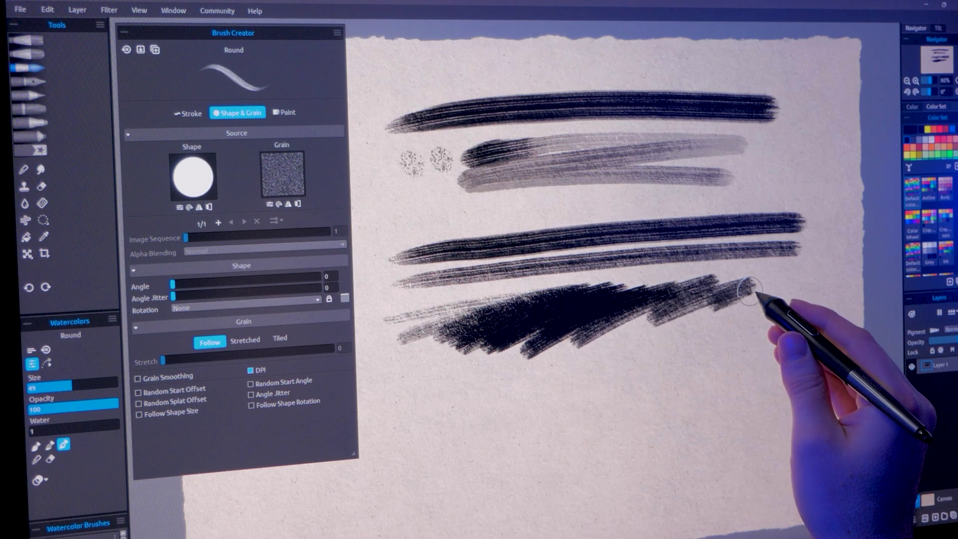
key("ctrl+z")
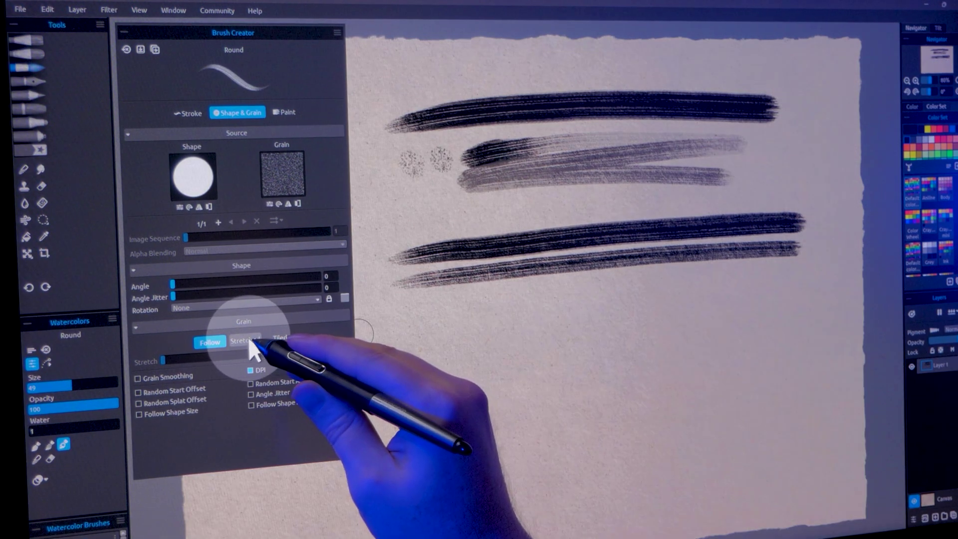
Switch the grain mode to Stretched and paint one long stroke at Stretch 3 and another at Stretch 8
left_click(245, 340)
left_click_drag(162, 359, 168, 359)
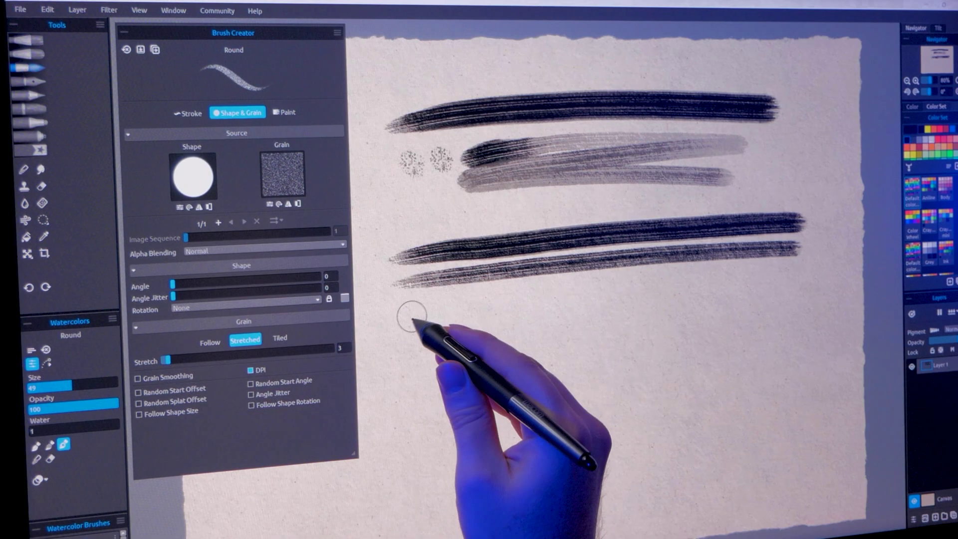
left_click_drag(403, 321, 795, 285)
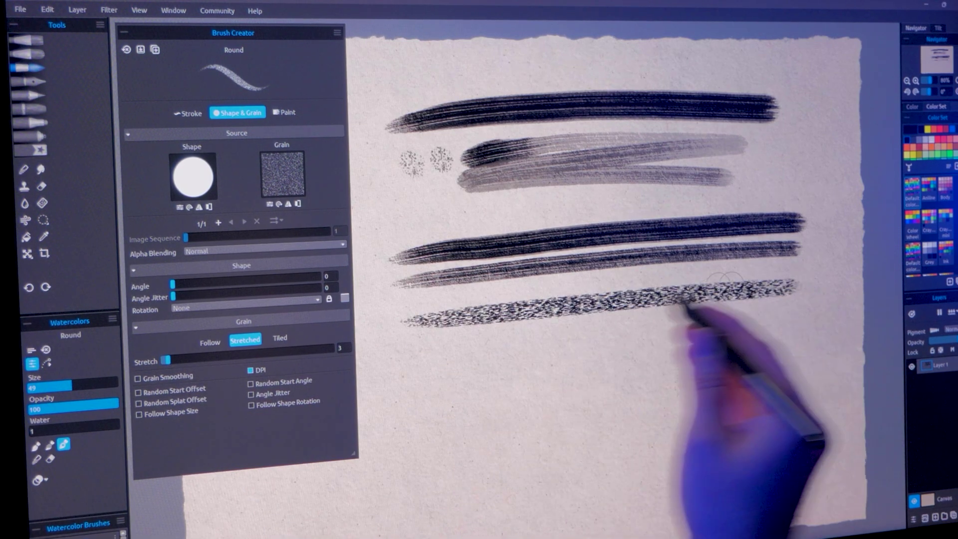
left_click_drag(166, 359, 175, 359)
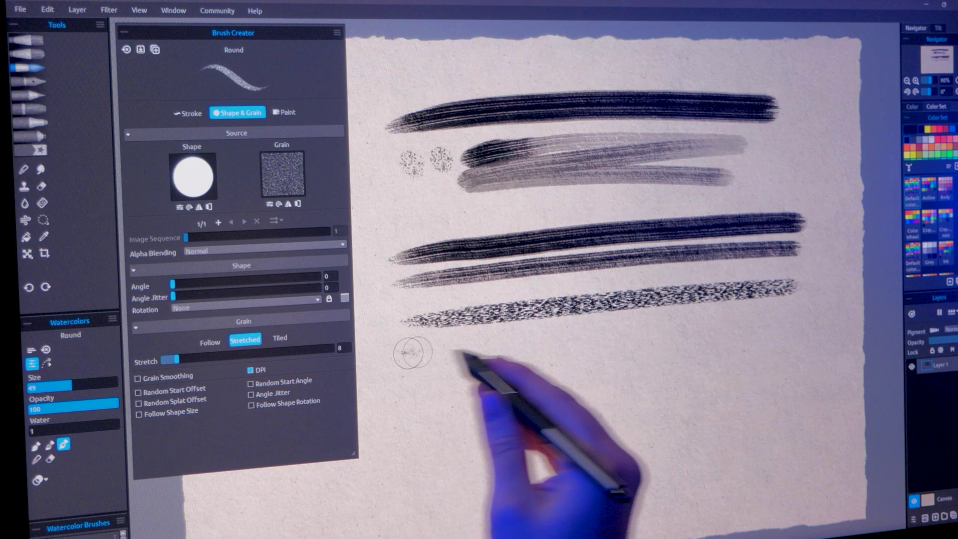
left_click_drag(405, 350, 788, 319)
Paint three more long strokes below the others with the grain Stretch set to 15, 25 and 100
left_click_drag(175, 359, 188, 359)
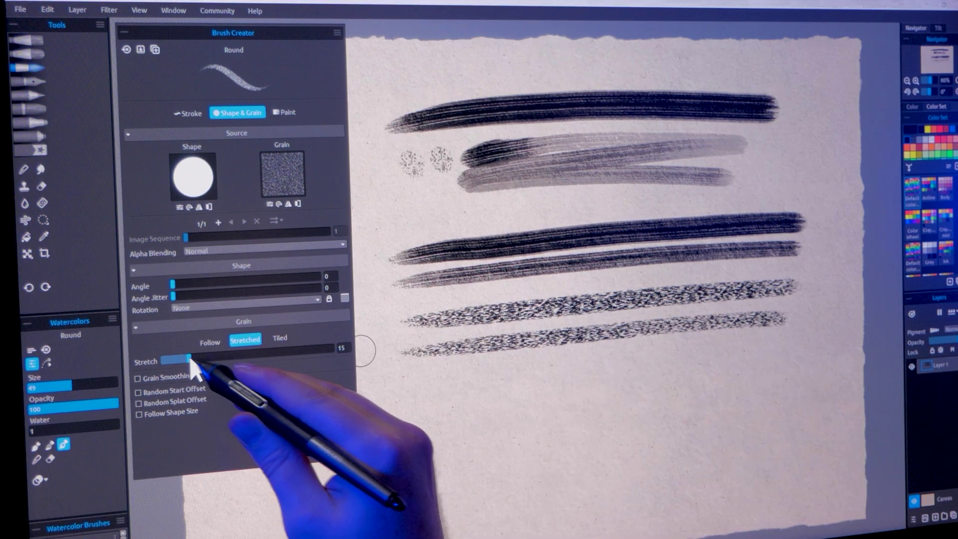
mouse_move(399, 385)
left_mouse_down()
mouse_move(680, 368)
mouse_move(788, 349)
left_mouse_up()
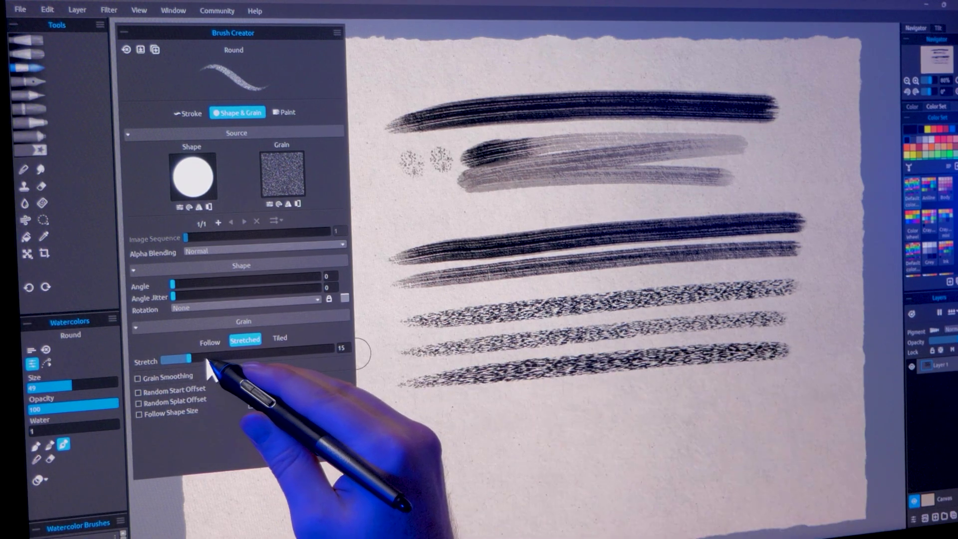
left_click_drag(188, 360, 206, 359)
left_click_drag(412, 410, 798, 372)
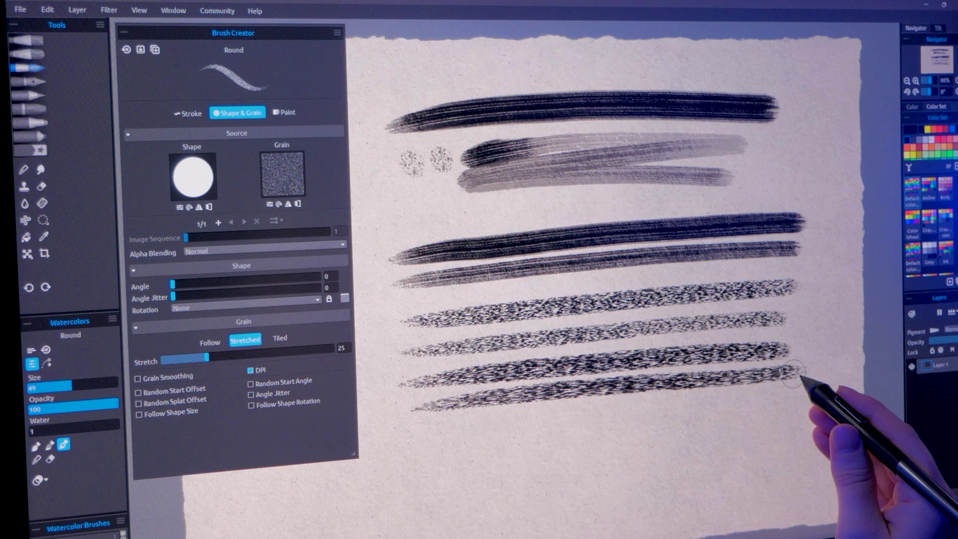
left_click_drag(316, 360, 342, 360)
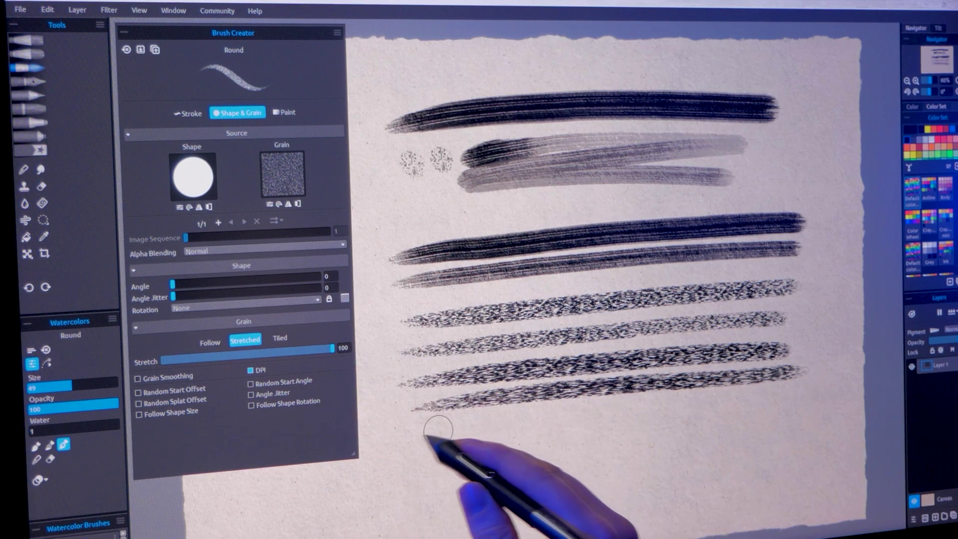
left_click_drag(429, 433, 794, 395)
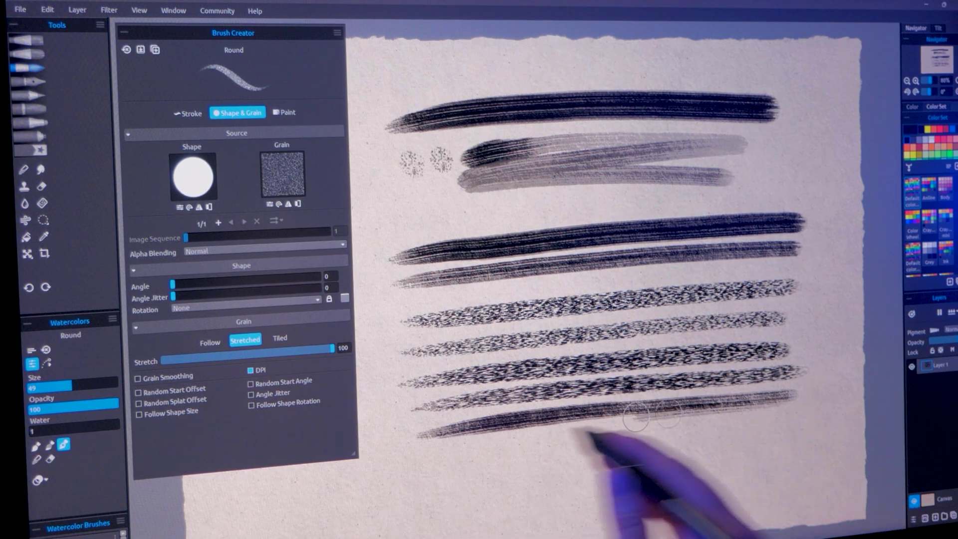
Scribble trial marks below the long strokes at grain Stretch 36, and switch the grain mode to Tiled to paint two wide textured strokes
left_click_drag(635, 418, 390, 455)
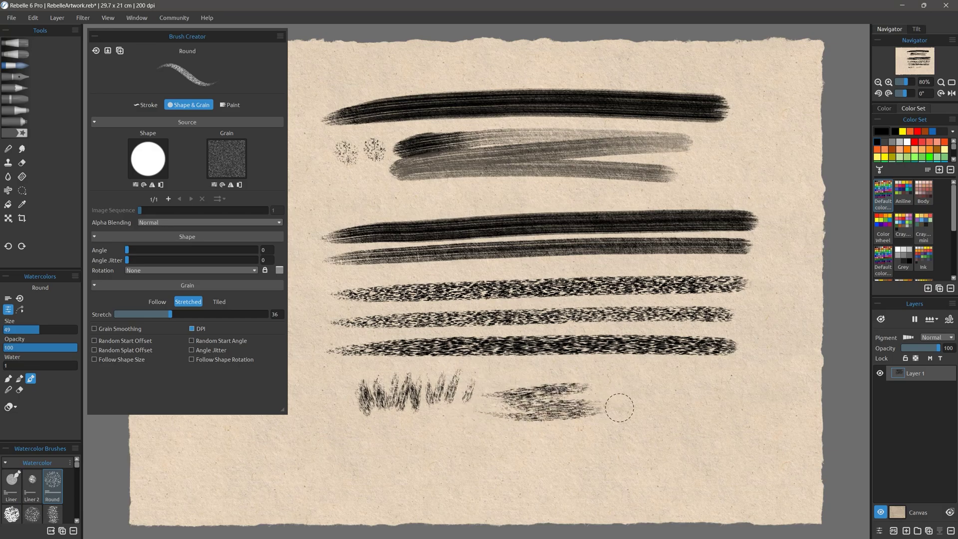
left_click_drag(610, 417, 618, 432)
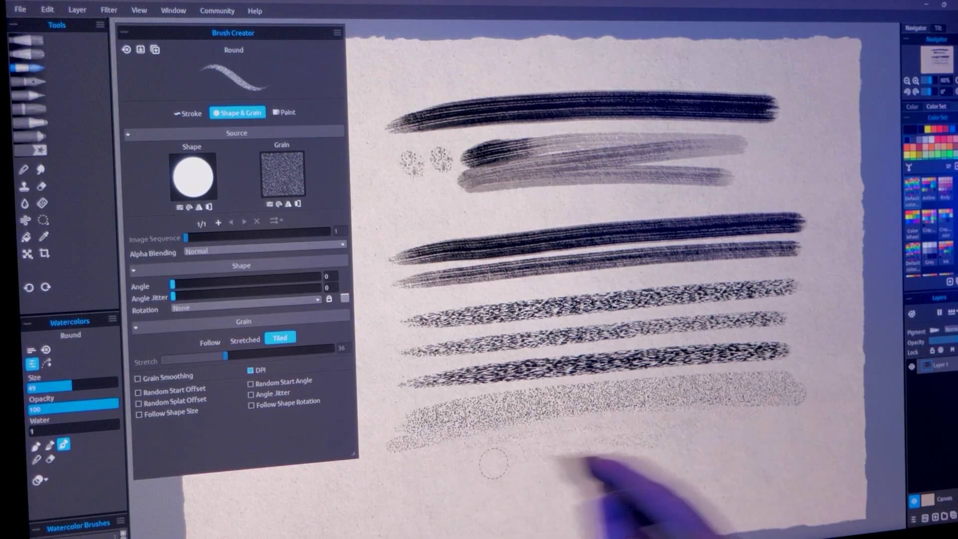
mouse_move(493, 463)
left_mouse_down()
mouse_move(633, 423)
mouse_move(481, 455)
mouse_move(723, 419)
mouse_move(693, 440)
left_mouse_up()
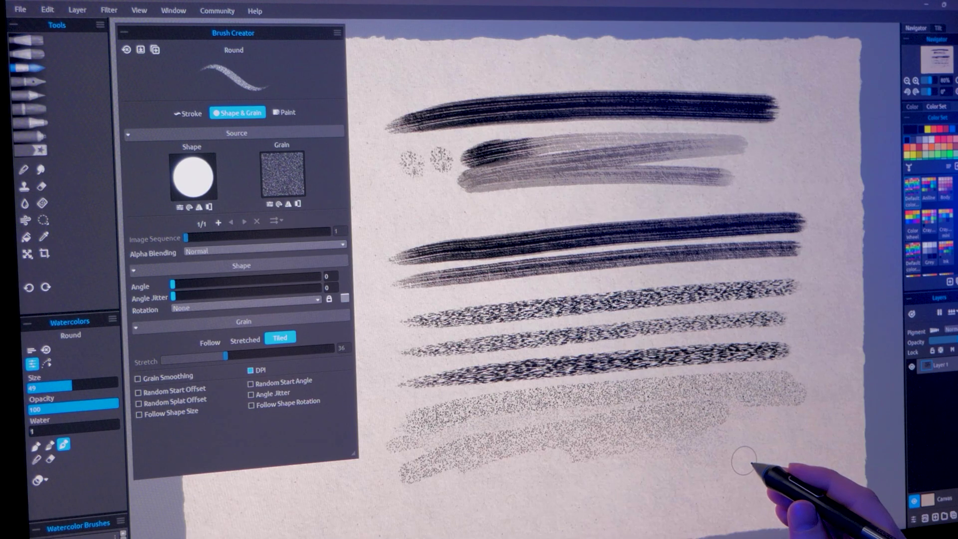
Enable Random Start Offset and build up overlapping tiled-grain strokes over the wide textured strokes
left_click(117, 291)
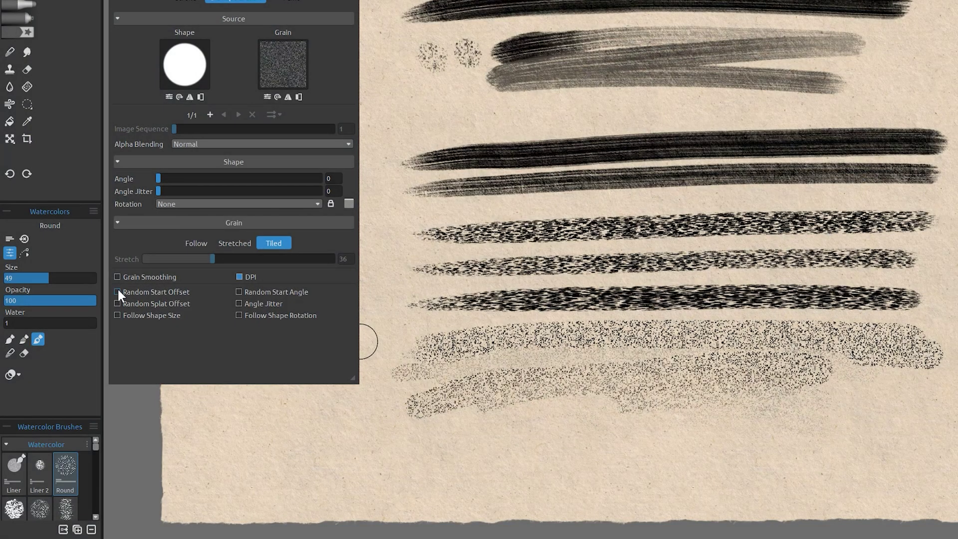
mouse_move(424, 351)
left_mouse_down()
mouse_move(765, 345)
mouse_move(463, 337)
mouse_move(772, 317)
mouse_move(570, 352)
mouse_move(488, 389)
mouse_move(775, 393)
left_mouse_up()
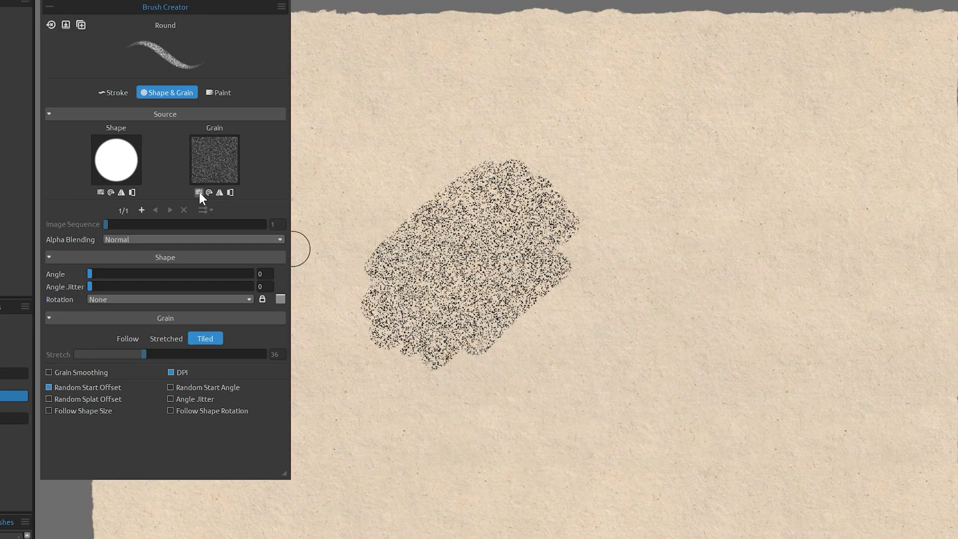
Paint three patches beside the first one with different grain texture Scale values, from a coarse scale down to 90
left_click(268, 97)
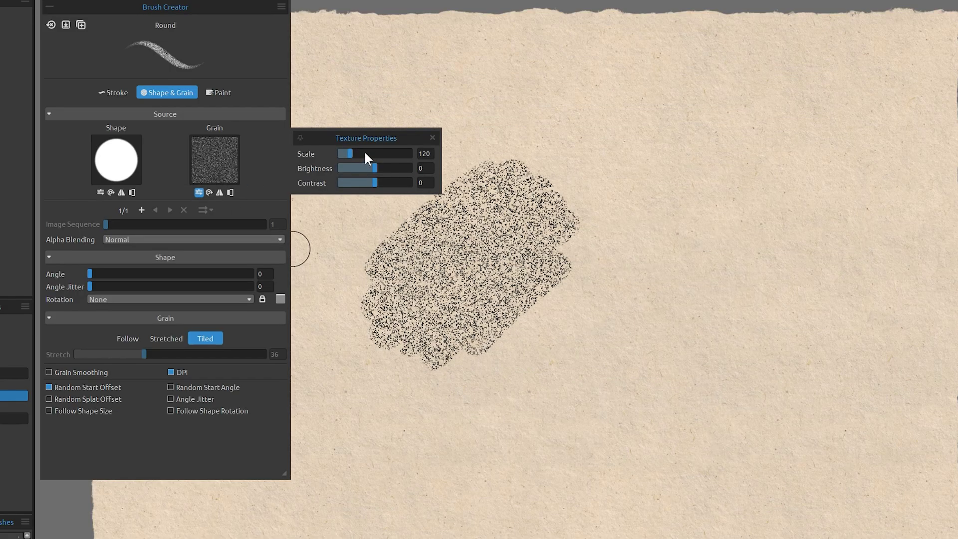
left_click(374, 153)
left_click_drag(623, 167, 604, 342)
left_click(360, 154)
left_click_drag(748, 182, 733, 320)
left_click_drag(360, 153, 347, 154)
left_click_drag(830, 170, 817, 316)
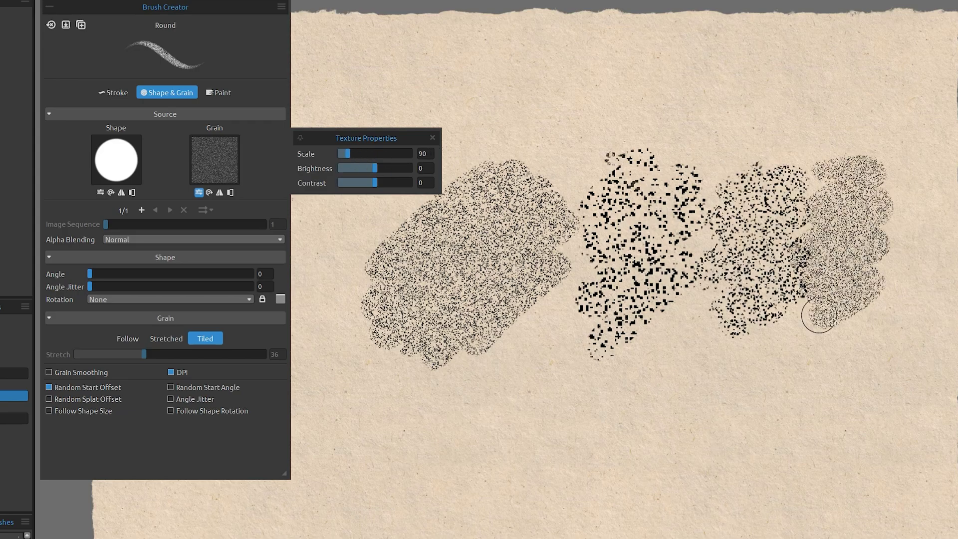
Paint two patches in a lower row, one with the grain Brightness lowered and one with Brightness at 79
left_click_drag(375, 168, 344, 168)
left_click_drag(369, 381, 376, 419)
left_click_drag(345, 168, 402, 167)
mouse_move(471, 424)
left_mouse_down()
mouse_move(487, 396)
mouse_move(529, 414)
left_mouse_up()
Paint four more patches in the lower row at different grain Contrast values, including -99, and add a long stroke beneath the row
left_click_drag(375, 183, 409, 182)
left_click_drag(610, 374, 618, 453)
left_click(343, 183)
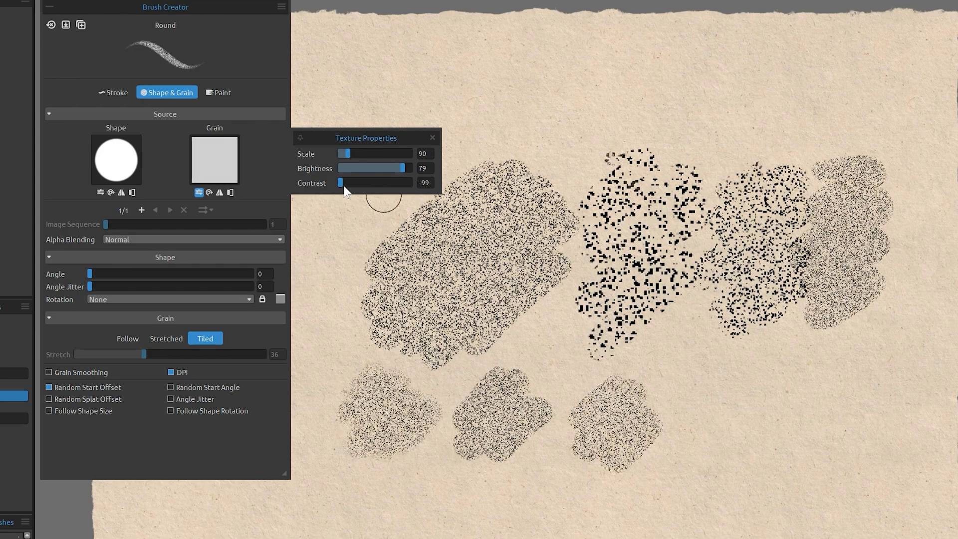
left_click_drag(668, 379, 704, 447)
left_click(368, 183)
left_click_drag(738, 369, 795, 452)
left_click(380, 184)
left_click_drag(828, 362, 851, 457)
left_click_drag(359, 484, 823, 519)
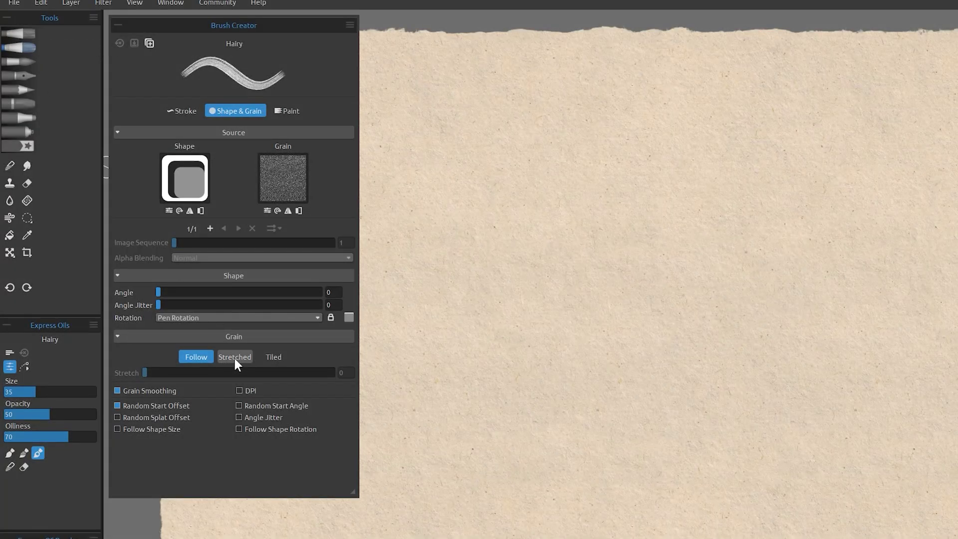
Set the Hairy brush's grain mode to Stretched and paint three long green strokes, raising Stretch from 6 to 18
left_click(234, 357)
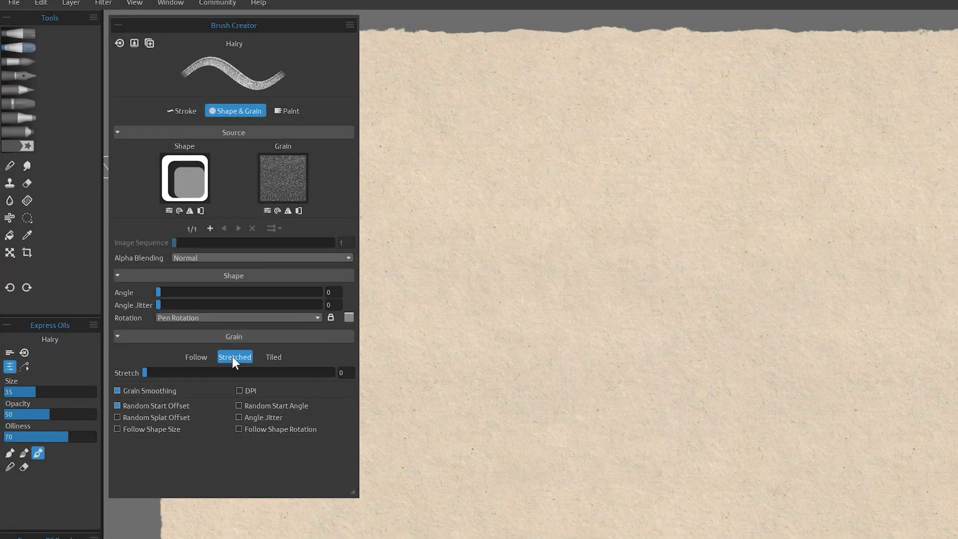
left_click(201, 261)
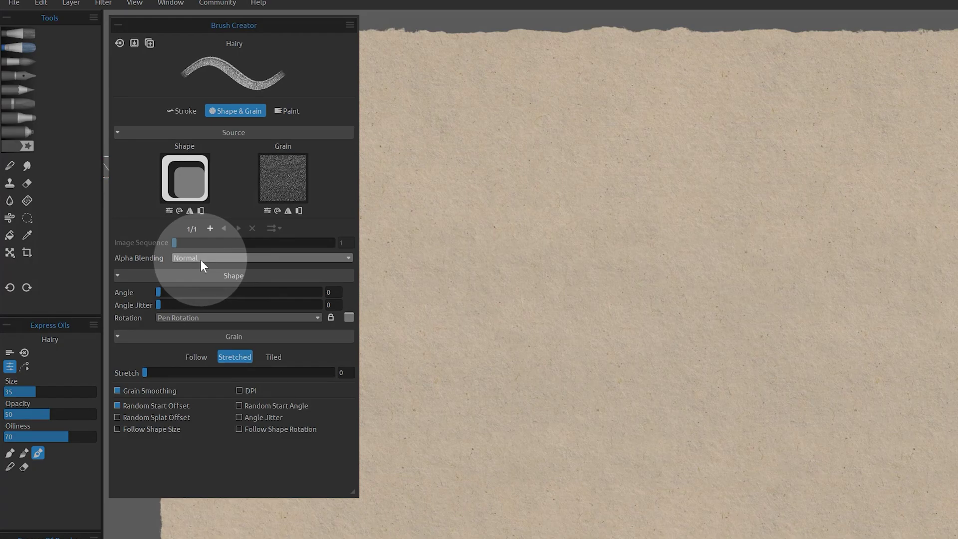
left_click(155, 373)
mouse_move(410, 177)
left_mouse_down()
mouse_move(486, 164)
mouse_move(842, 177)
left_mouse_up()
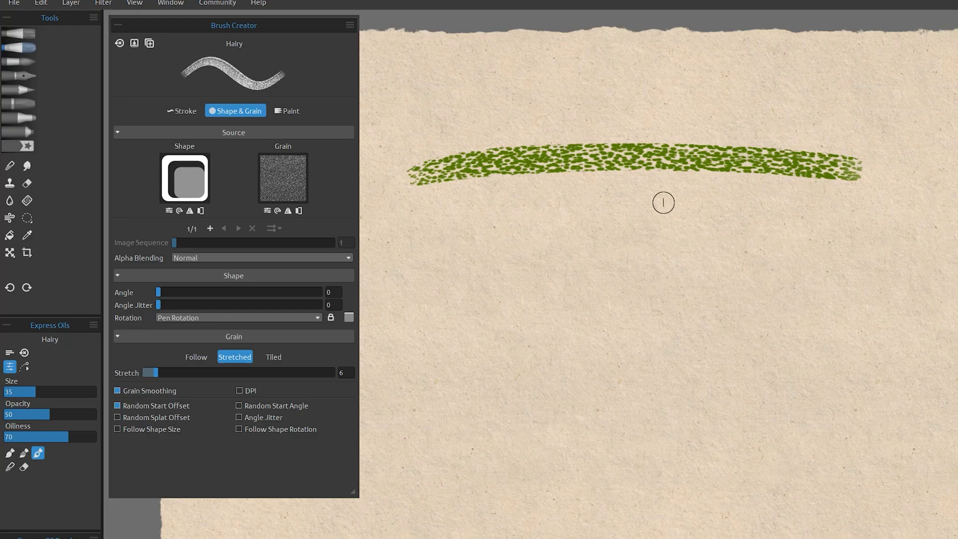
left_click_drag(420, 230, 858, 207)
left_click_drag(490, 257, 748, 263)
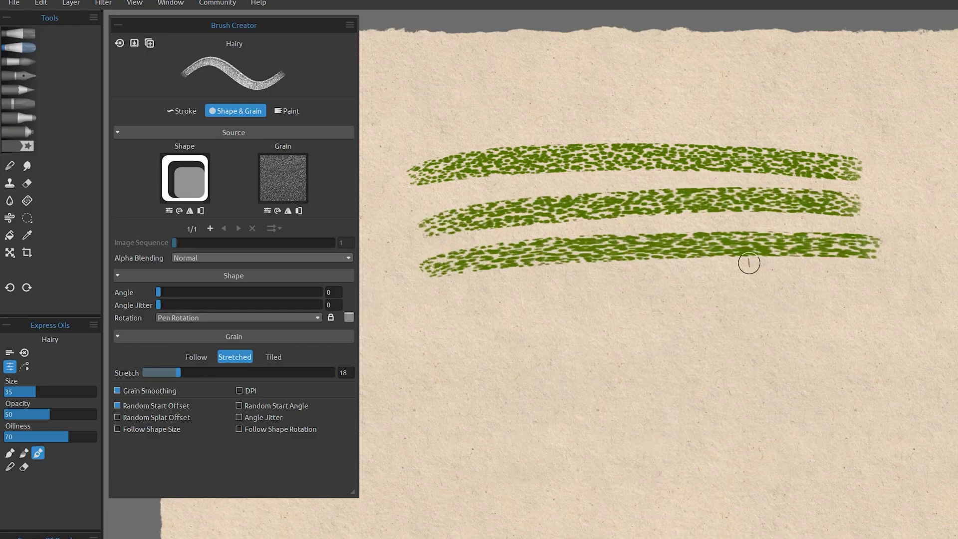
Add a second brush image with Alpha Blending set to Multiply, and paint green strokes below, including wide ones at size 99
left_click(210, 228)
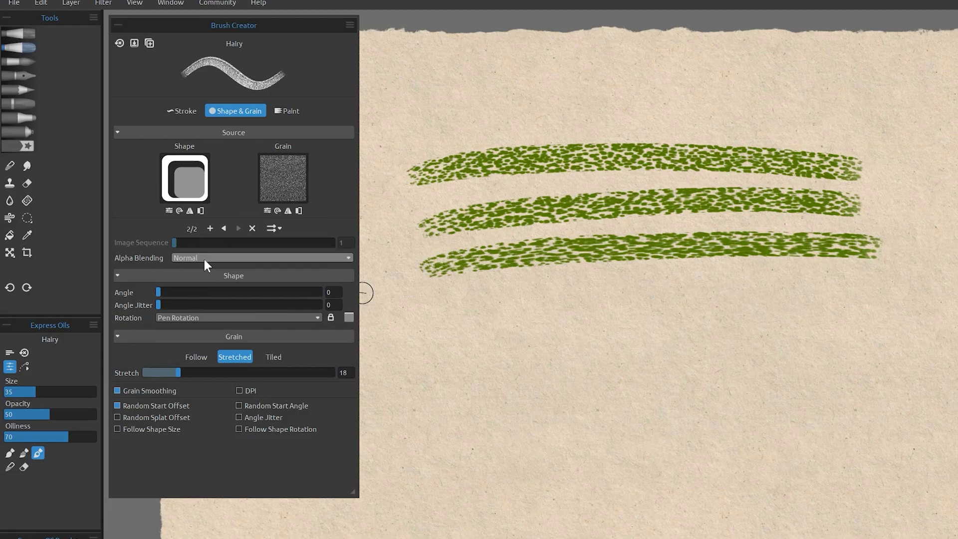
left_click(204, 258)
left_click(198, 283)
mouse_move(364, 293)
left_mouse_down()
mouse_move(847, 296)
mouse_move(490, 355)
left_mouse_up()
mouse_move(453, 419)
left_mouse_down()
mouse_move(546, 406)
mouse_move(957, 415)
left_mouse_up()
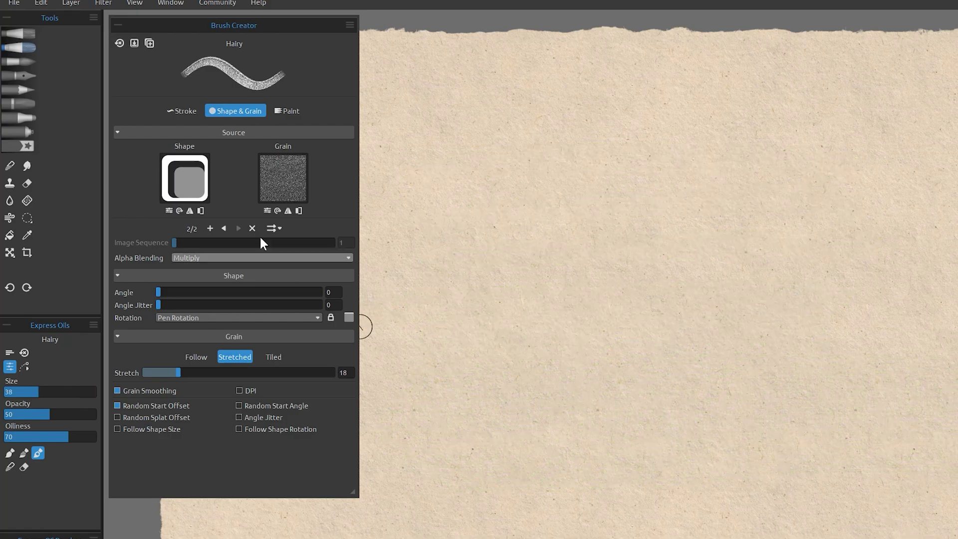
Set the brush's Spacing Jitter to 66, paint rows of green strokes, and reopen the Shape & Grain settings for another stroke above them
left_click(182, 111)
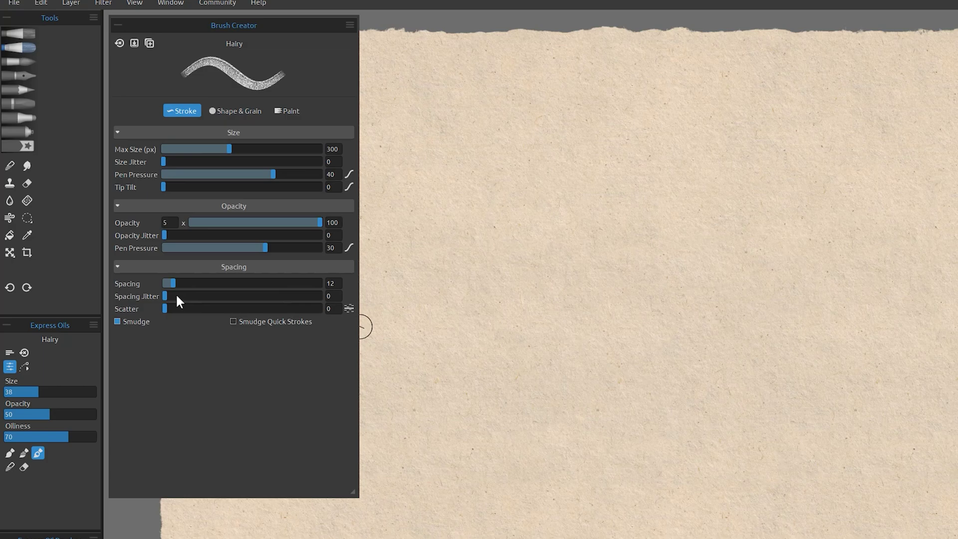
left_click_drag(441, 247, 724, 232)
mouse_move(438, 298)
left_mouse_down()
mouse_move(474, 297)
mouse_move(633, 342)
mouse_move(560, 441)
mouse_move(688, 426)
mouse_move(753, 442)
mouse_move(802, 366)
mouse_move(870, 416)
mouse_move(920, 328)
mouse_move(870, 274)
left_mouse_up()
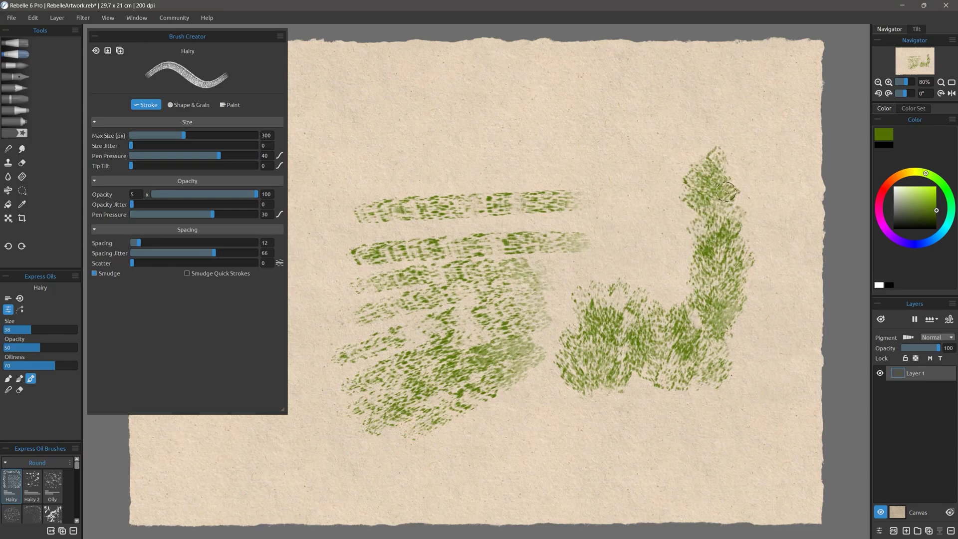
left_click(188, 105)
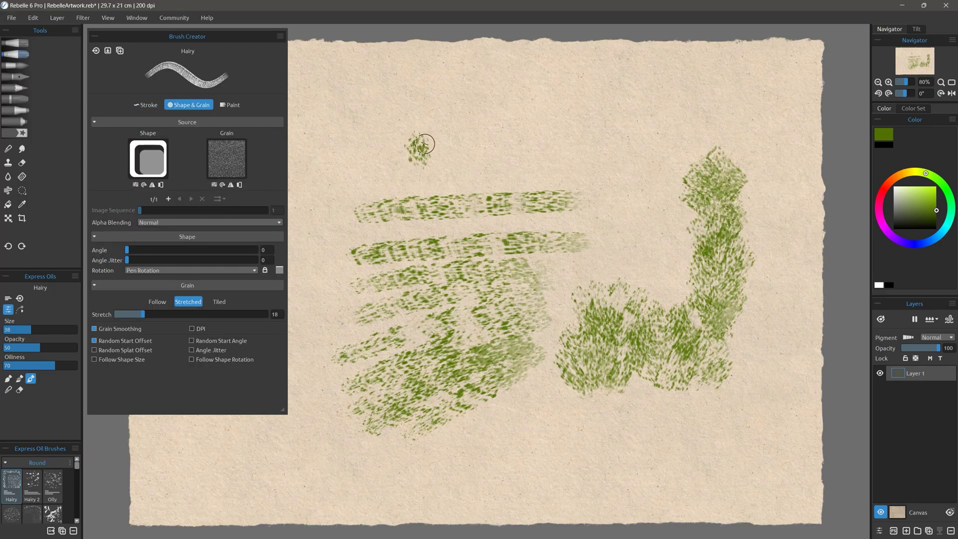
mouse_move(417, 145)
left_mouse_down()
mouse_move(487, 123)
mouse_move(590, 156)
mouse_move(671, 164)
left_mouse_up()
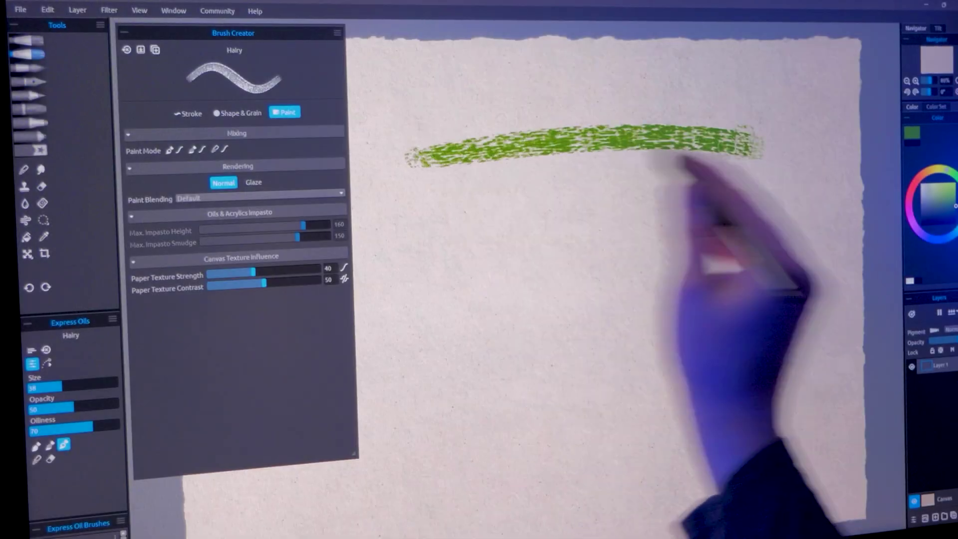
Widen the green stroke with Default blending, and paint overlapping strokes below it with Paint Blending set to Multiply
mouse_move(684, 167)
left_mouse_down()
mouse_move(534, 224)
mouse_move(616, 182)
left_mouse_up()
left_click(289, 196)
left_click(289, 223)
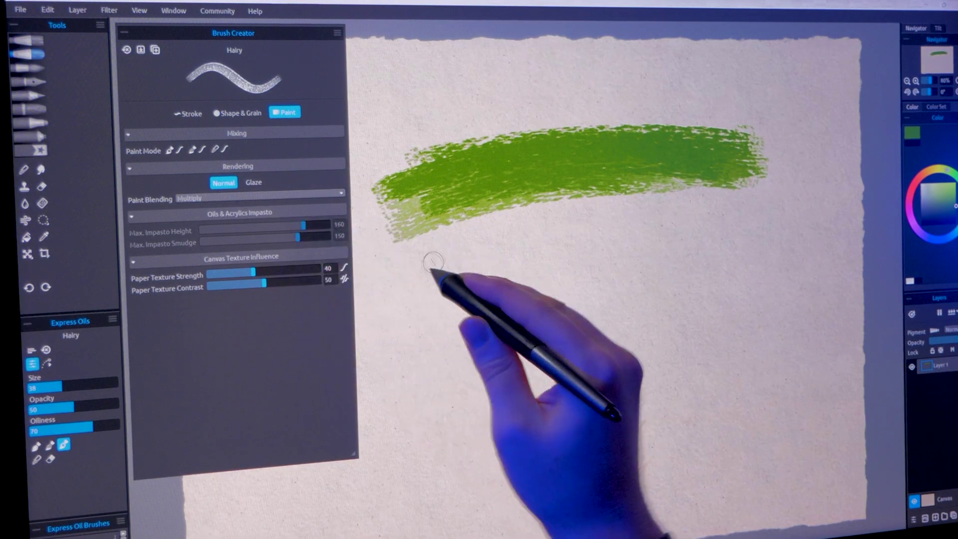
mouse_move(424, 267)
left_mouse_down()
mouse_move(462, 315)
mouse_move(605, 286)
mouse_move(650, 245)
mouse_move(410, 344)
left_mouse_up()
Set Paint Blending to Color Dodge and paint over the lower green strokes
left_click(299, 198)
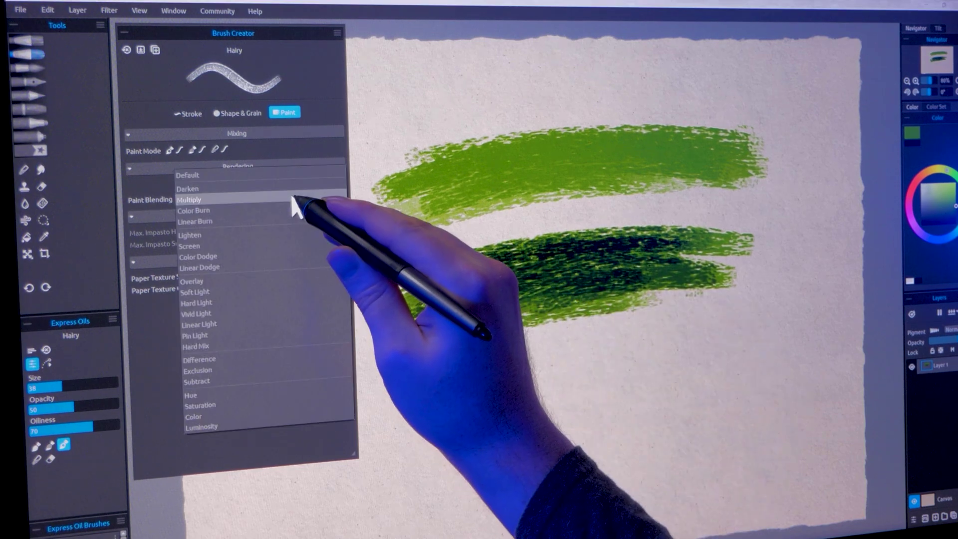
left_click(302, 257)
mouse_move(414, 279)
left_mouse_down()
mouse_move(696, 241)
mouse_move(439, 319)
left_mouse_up()
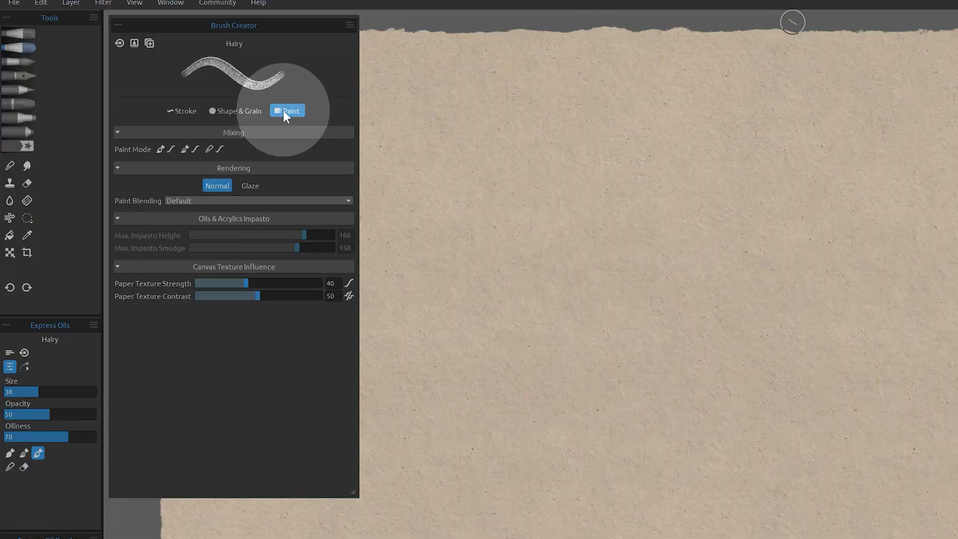
Paint a dark green upright patch with Paint Blending set to Multiply, and lighten most of it using Screen
left_click(196, 201)
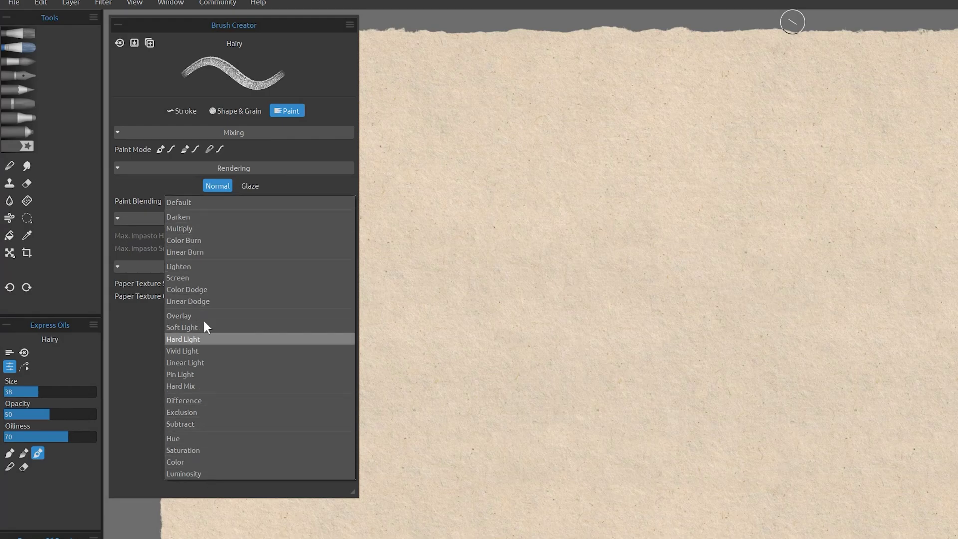
left_click(179, 228)
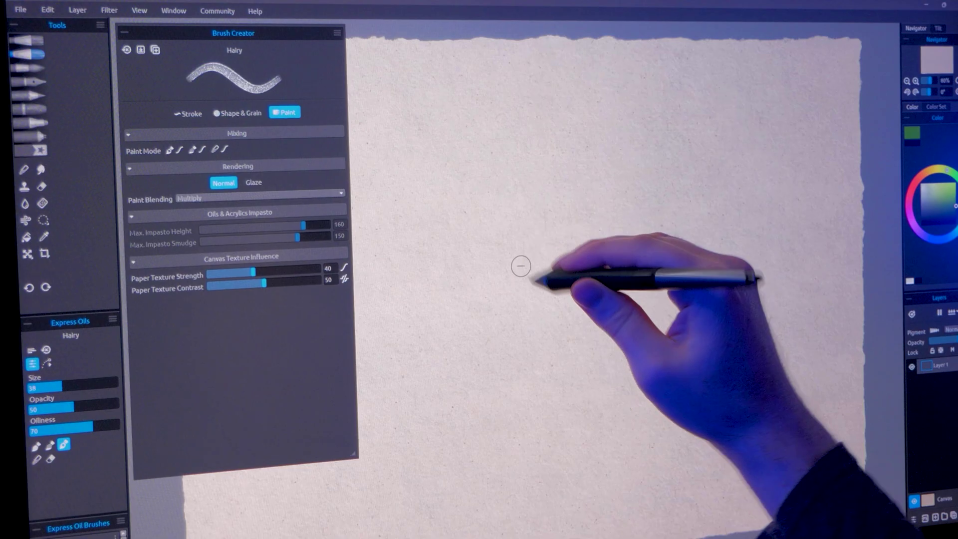
mouse_move(523, 259)
left_mouse_down()
mouse_move(536, 191)
mouse_move(567, 239)
mouse_move(554, 299)
mouse_move(594, 292)
mouse_move(500, 252)
mouse_move(523, 299)
mouse_move(518, 270)
mouse_move(556, 158)
mouse_move(585, 285)
mouse_move(569, 289)
mouse_move(514, 223)
mouse_move(564, 163)
mouse_move(536, 330)
left_mouse_up()
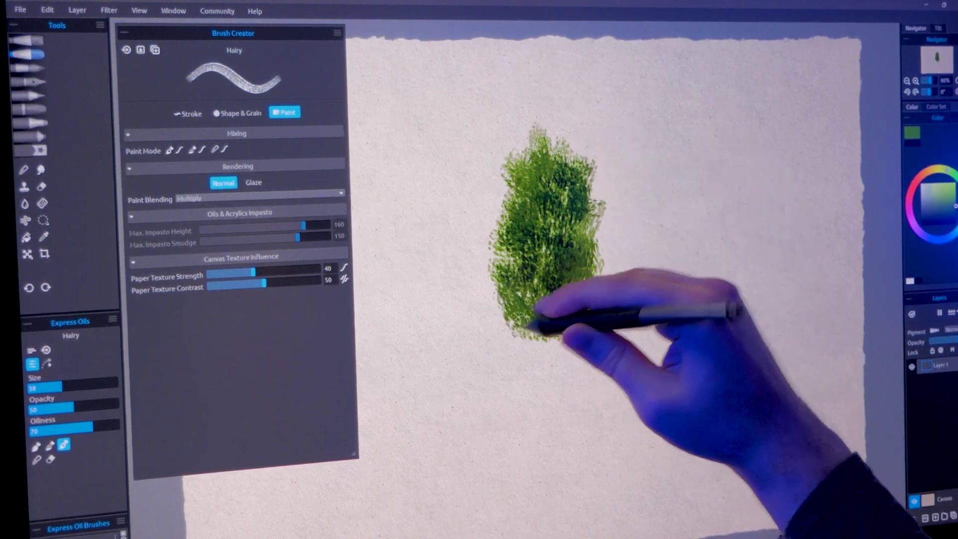
left_click(299, 195)
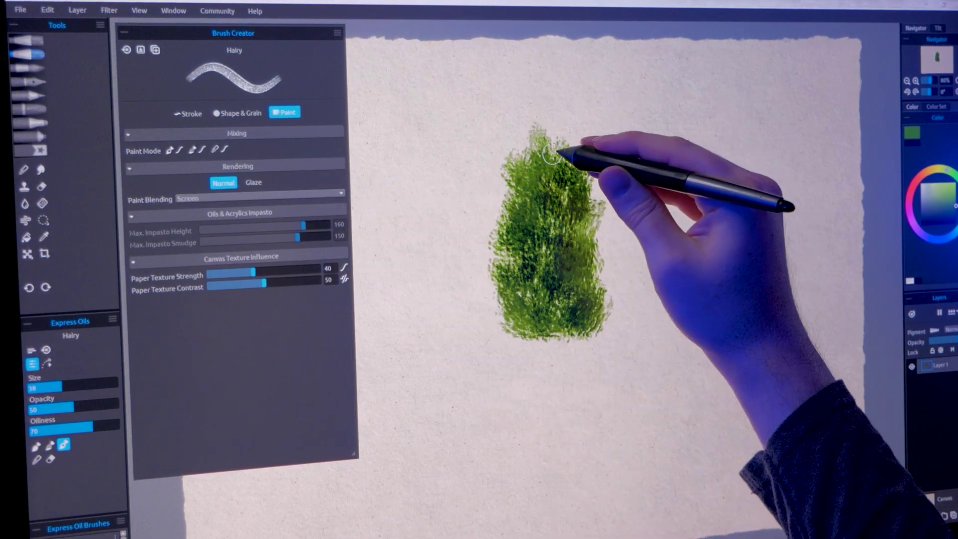
mouse_move(552, 156)
left_mouse_down()
mouse_move(552, 186)
mouse_move(505, 272)
mouse_move(517, 304)
mouse_move(539, 178)
mouse_move(555, 196)
mouse_move(543, 228)
left_mouse_up()
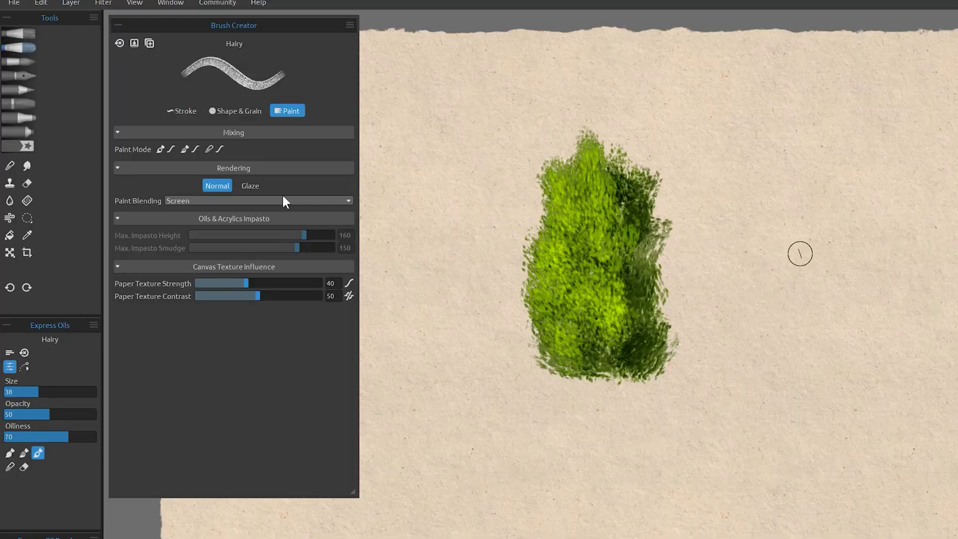
Set Paint Blending to Hue and recolor the green patch, first with orange and over that with blue
left_click(282, 199)
left_click(279, 374)
left_click_drag(576, 265, 556, 260)
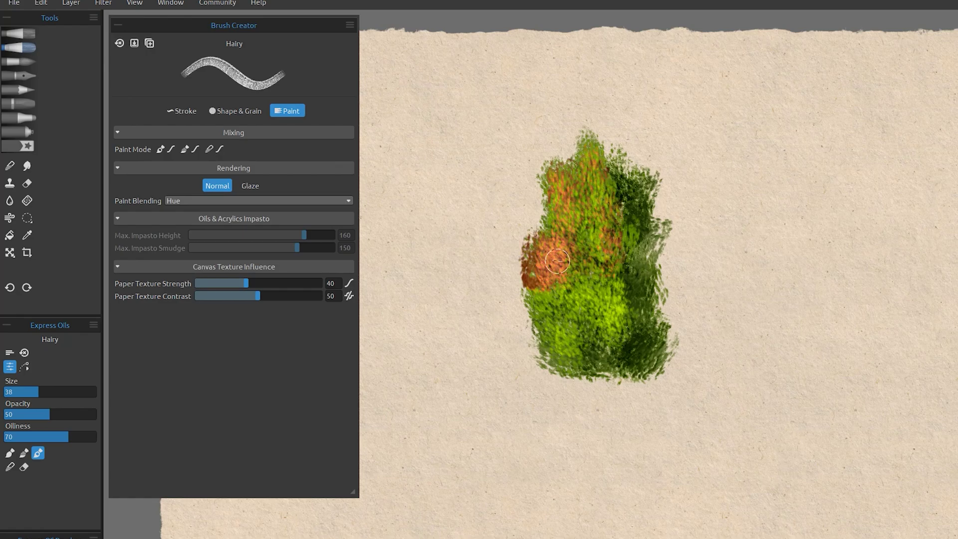
mouse_move(567, 354)
left_mouse_down()
mouse_move(554, 219)
mouse_move(635, 208)
mouse_move(635, 340)
mouse_move(659, 359)
left_mouse_up()
mouse_move(608, 216)
left_mouse_down()
mouse_move(590, 173)
mouse_move(594, 221)
left_mouse_up()
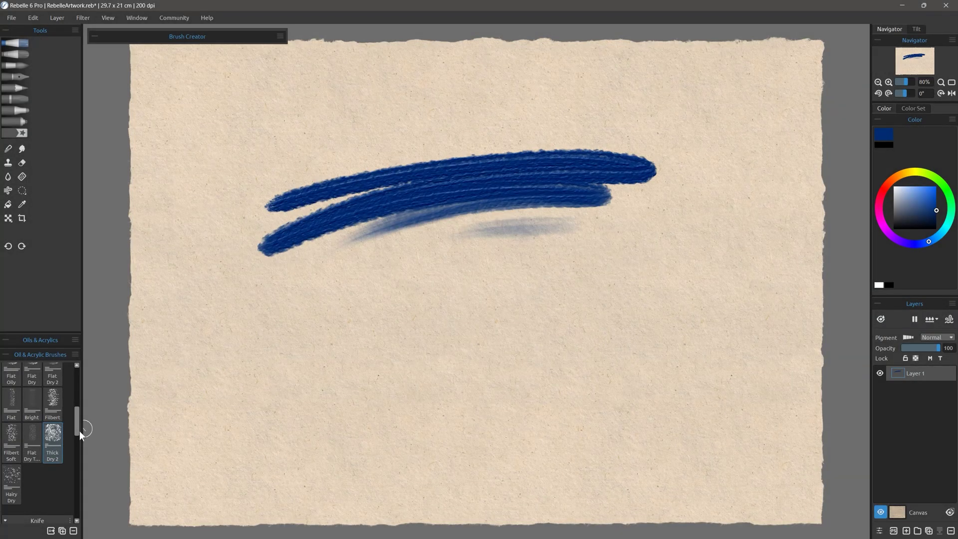
Paint a stippled blue stroke below the thick ones with a textured oil brush, and a feathery zigzag stroke under it with Shred 2
scroll(50, 439, "down", 5)
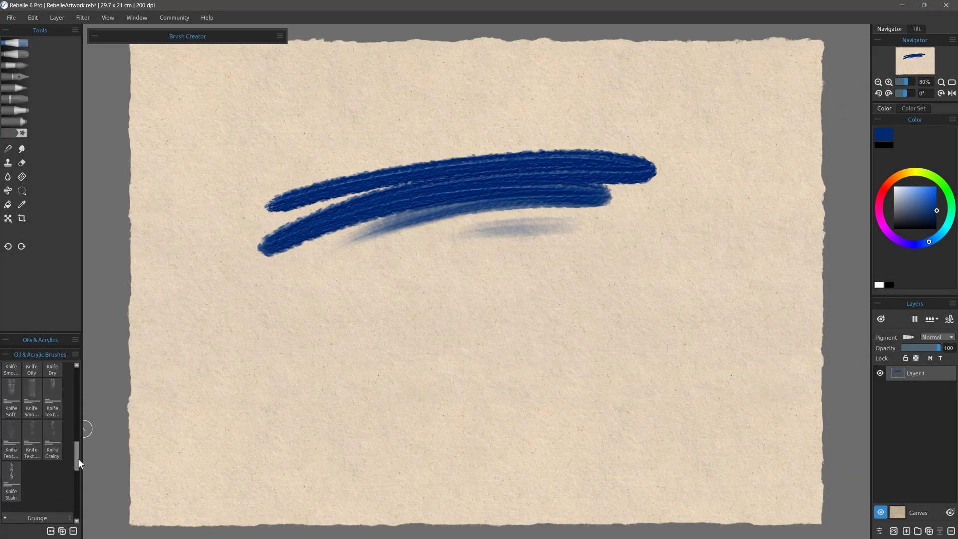
mouse_move(272, 298)
left_mouse_down()
mouse_move(480, 253)
mouse_move(609, 274)
left_mouse_up()
scroll(52, 437, "down", 2)
left_click(52, 438)
left_click_drag(278, 359, 676, 317)
Choose another oil brush and dab a row of speckled blue marks above the thick strokes
scroll(53, 449, "down", 3)
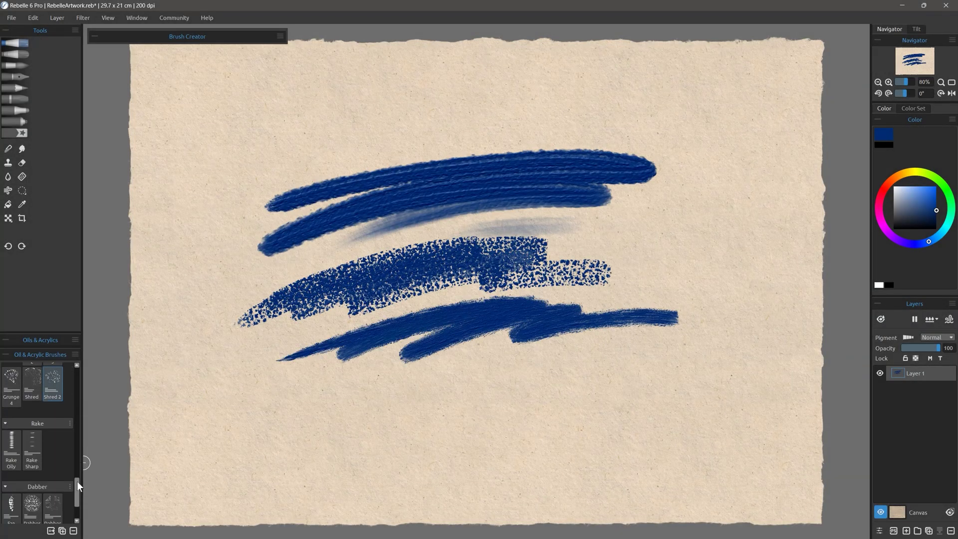
left_click(32, 452)
left_click(280, 161)
left_click(309, 158)
left_click(354, 135)
left_click(364, 148)
left_click(389, 138)
Switch to a watercolor brush and paint a wide translucent blue zigzag stroke across the upper part of the paper
left_click(22, 65)
left_click(15, 472)
mouse_move(410, 149)
left_mouse_down()
mouse_move(495, 136)
mouse_move(708, 149)
left_mouse_up()
Pick another watercolor brush and paint a series of diagonal blue strokes across the lower part of the paper
left_click_drag(77, 427, 77, 449)
left_click(53, 453)
left_click_drag(264, 398, 372, 357)
left_click_drag(257, 429, 429, 363)
left_click_drag(325, 438, 501, 355)
left_click_drag(407, 438, 534, 372)
Choose a spattering watercolor brush and spray a large speckled blue cloud beside the diagonal strokes
left_click_drag(76, 448, 76, 498)
left_click(32, 483)
mouse_move(613, 399)
left_mouse_down()
mouse_move(690, 314)
mouse_move(664, 369)
left_mouse_up()
Switch to pencils and scribble two long areas down the paper's left side with two textured pencils, the second being Textured 3
left_click(19, 88)
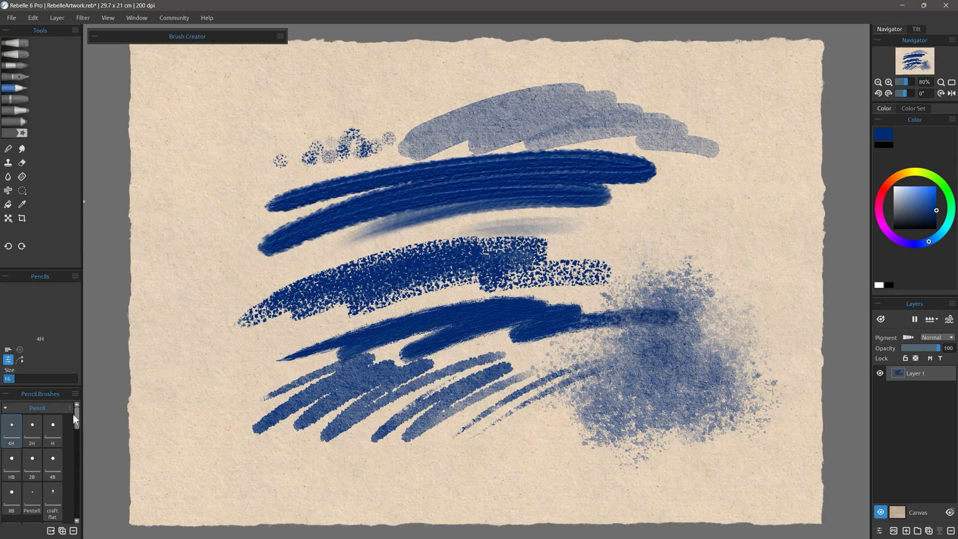
left_click_drag(76, 421, 80, 490)
left_click(52, 431)
left_click_drag(227, 128, 162, 304)
left_click(53, 465)
left_click_drag(244, 251, 192, 451)
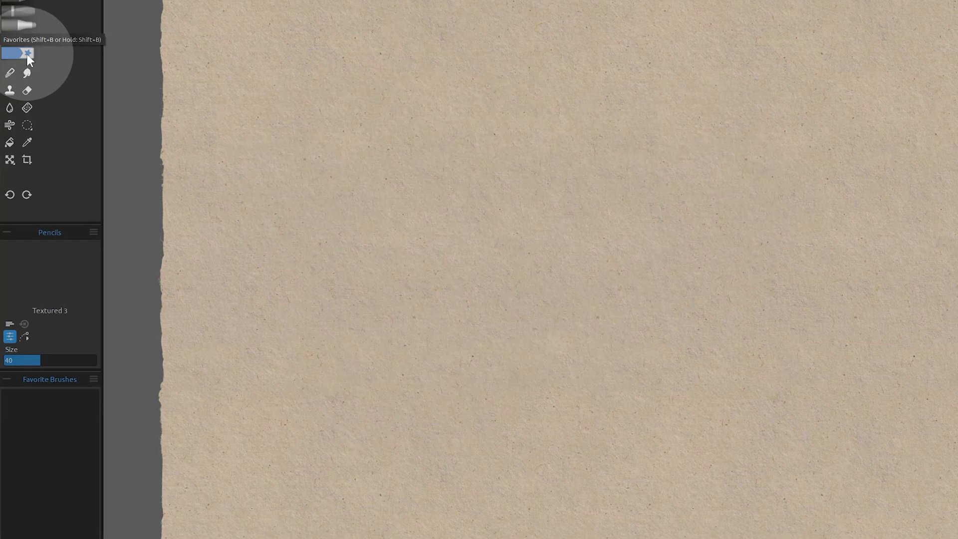
Add the Spatter 5 watercolor and Fan oil brushes to the favorites, and paint a short mark near the top of the paper
right_click(37, 480)
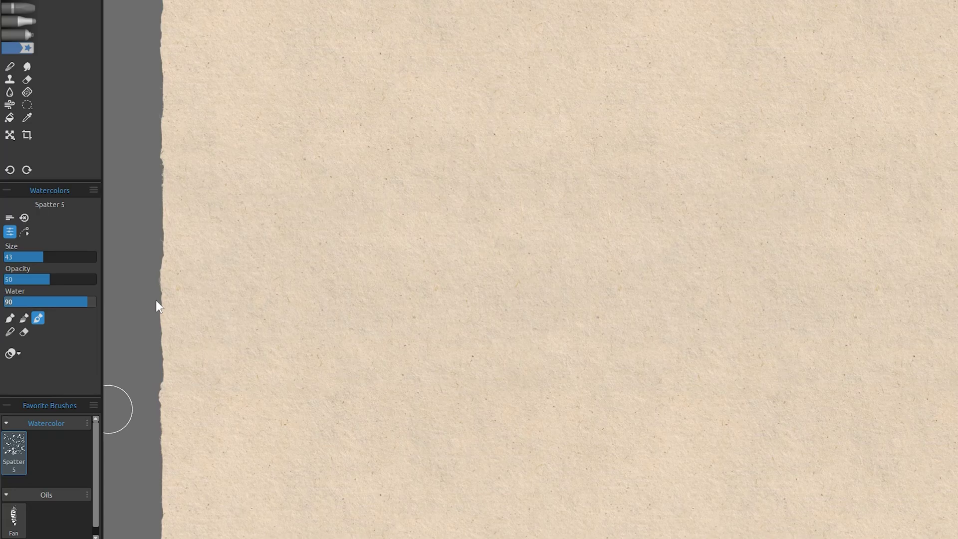
left_click_drag(414, 80, 396, 93)
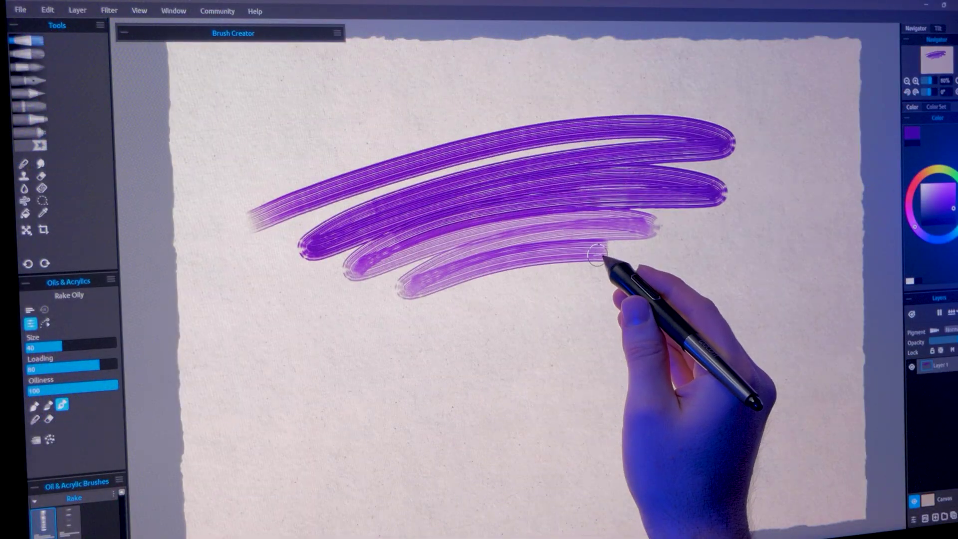
Show the Length setting for the Rake Oily brush, set it to 42, and paint upward purple strokes with it
left_click(111, 280)
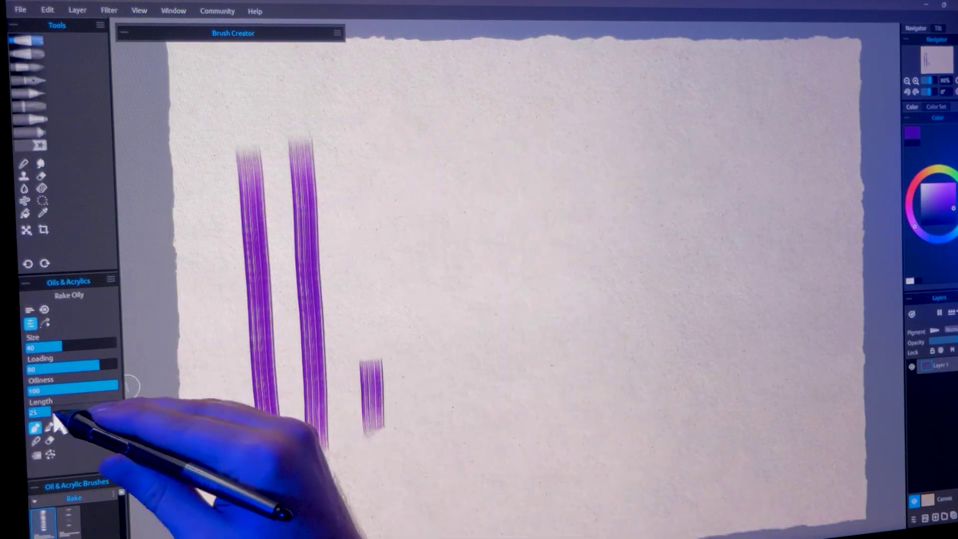
left_click_drag(406, 406, 406, 256)
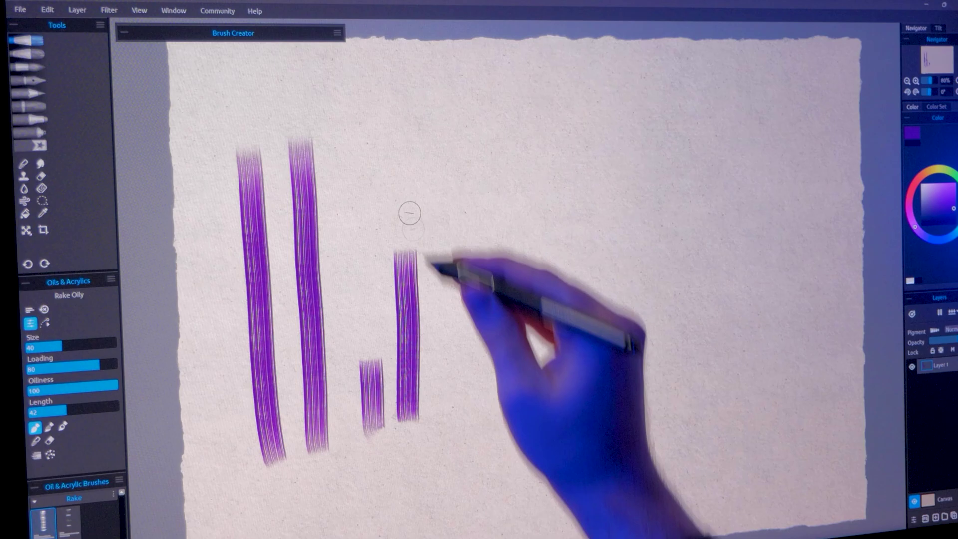
Paint two more upward purple strokes with the Rake Oily brush beside the shorter strokes
left_click_drag(451, 406, 451, 133)
left_click_drag(512, 402, 573, 107)
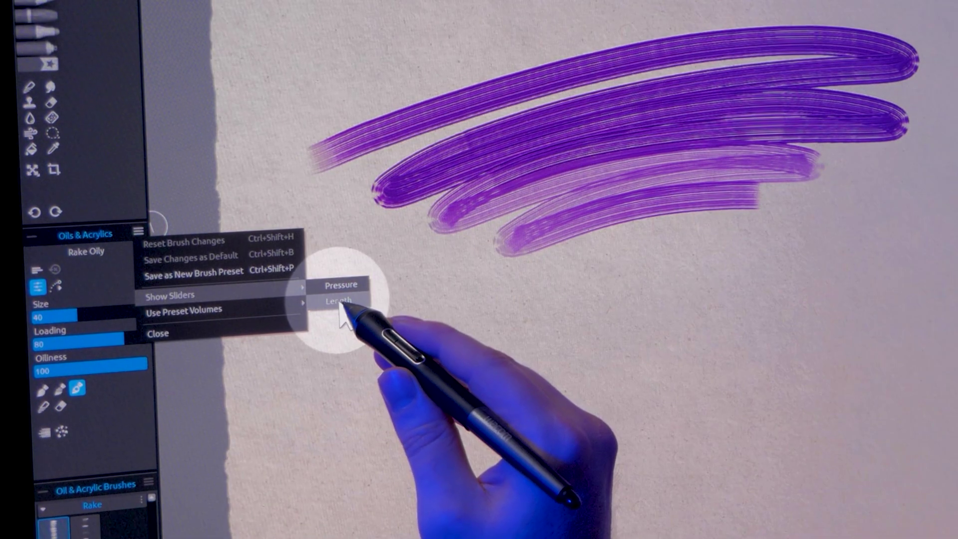
Show the brush's Length setting, switch to Paint & Mix, and paint a dense purple patch in the middle of the paper
left_click(339, 301)
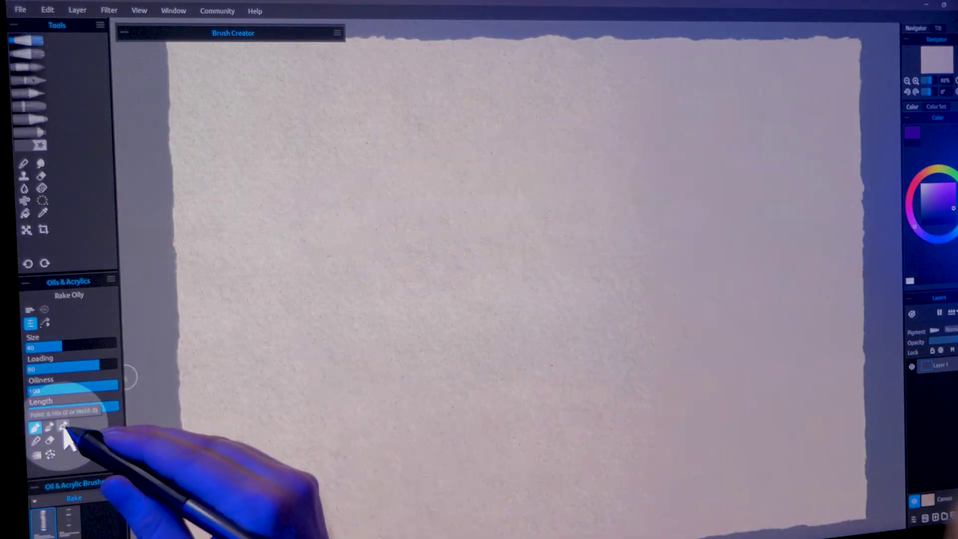
left_click(64, 426)
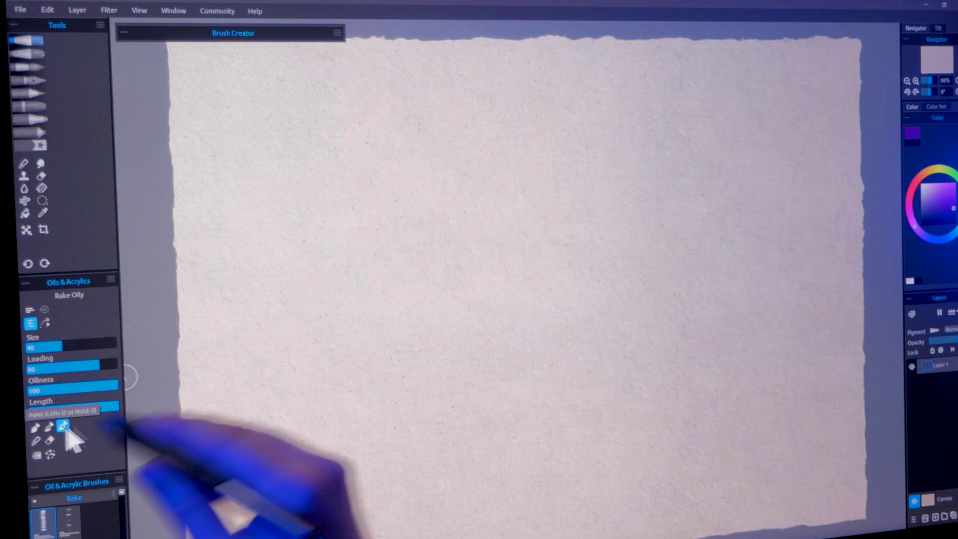
mouse_move(349, 344)
left_mouse_down()
mouse_move(524, 320)
mouse_move(524, 299)
left_mouse_up()
Set the brush Length to 20 and dab a short soft mark beside the purple patch
left_click(46, 412)
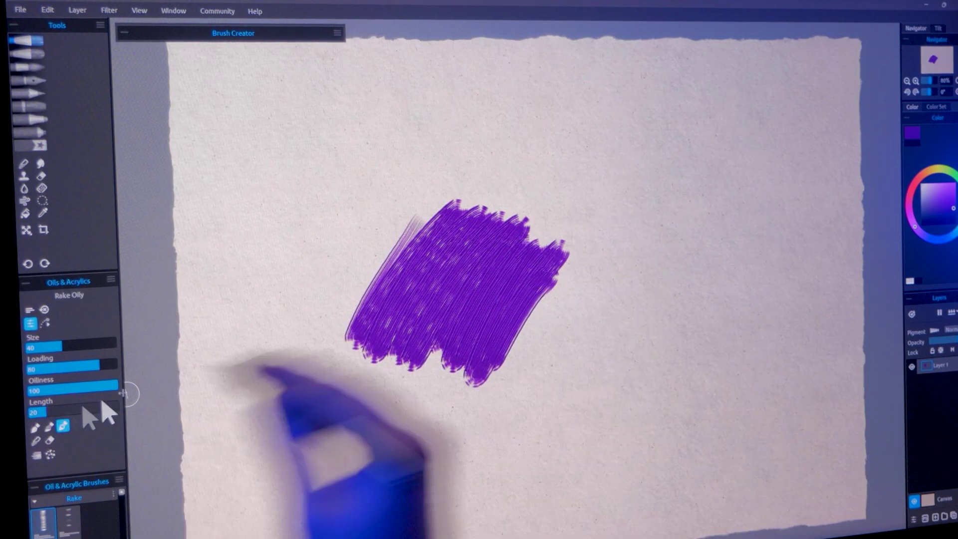
mouse_move(603, 230)
left_mouse_down()
mouse_move(610, 257)
mouse_move(623, 252)
left_mouse_up()
Pick a yellow color and swirl it into a circle in the middle of the purple patch
left_click(939, 169)
left_click(954, 183)
mouse_move(451, 269)
left_mouse_down()
mouse_move(458, 282)
mouse_move(481, 274)
mouse_move(449, 269)
left_mouse_up()
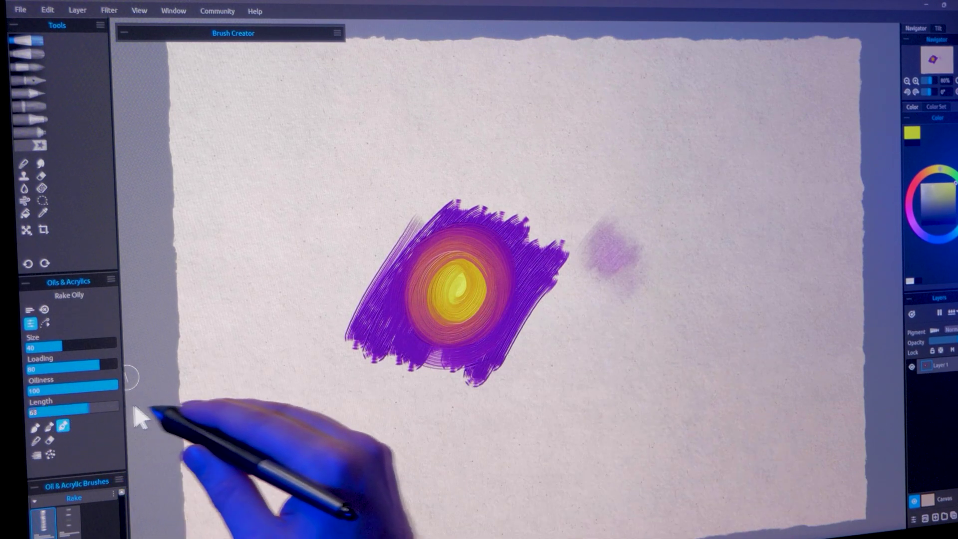
Raise the brush Length to about its maximum and paint a long upward stroke out of the purple patch
left_click(117, 412)
mouse_move(526, 279)
left_mouse_down()
mouse_move(545, 310)
mouse_move(518, 219)
mouse_move(589, 97)
left_mouse_up()
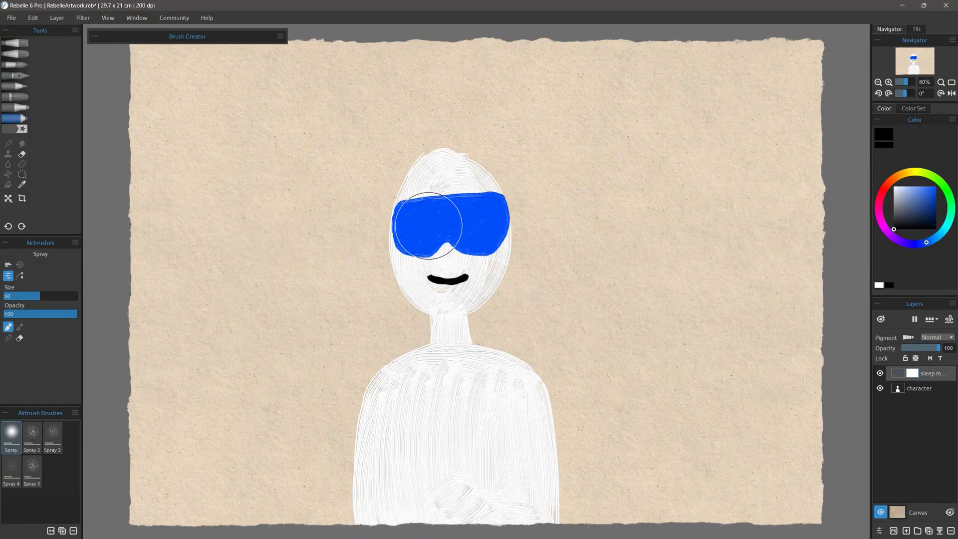
Add a layer mask to the sleep mask layer and paint black on it with the Spray airbrush to reveal both eyes
left_click_drag(427, 225, 429, 238)
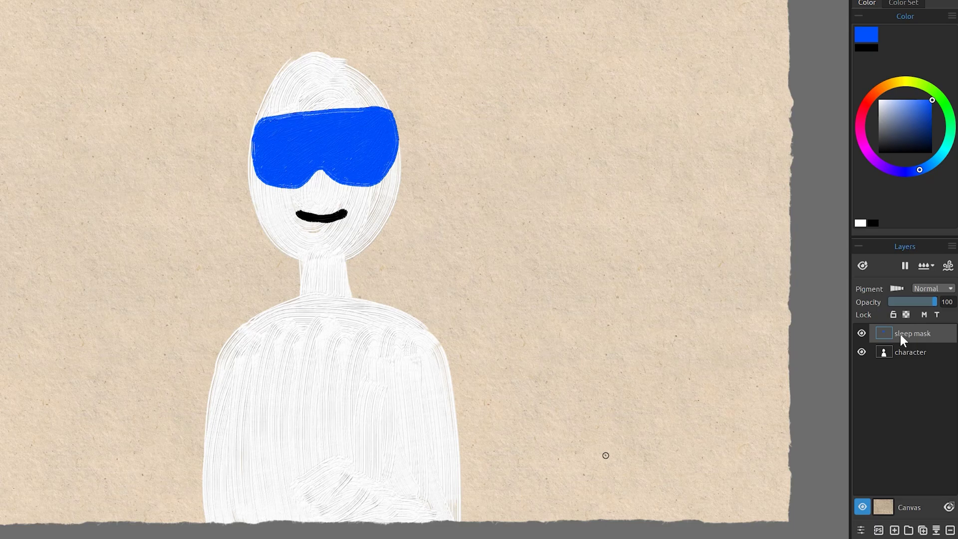
right_click(895, 338)
left_click_drag(282, 144, 299, 150)
left_click_drag(344, 140, 360, 146)
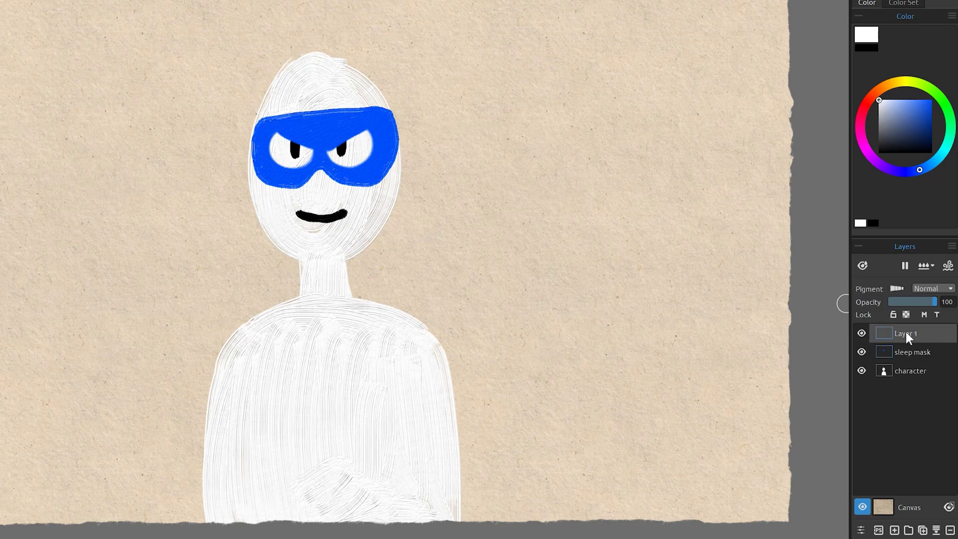
Look at the masking options available for the sleep mask layer and for Group 1
right_click(905, 331)
left_click(913, 342)
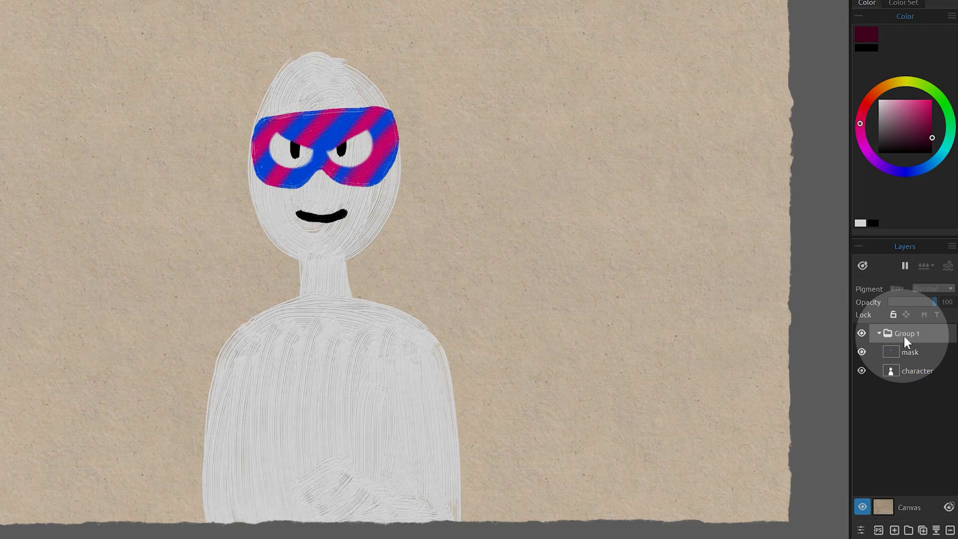
right_click(912, 334)
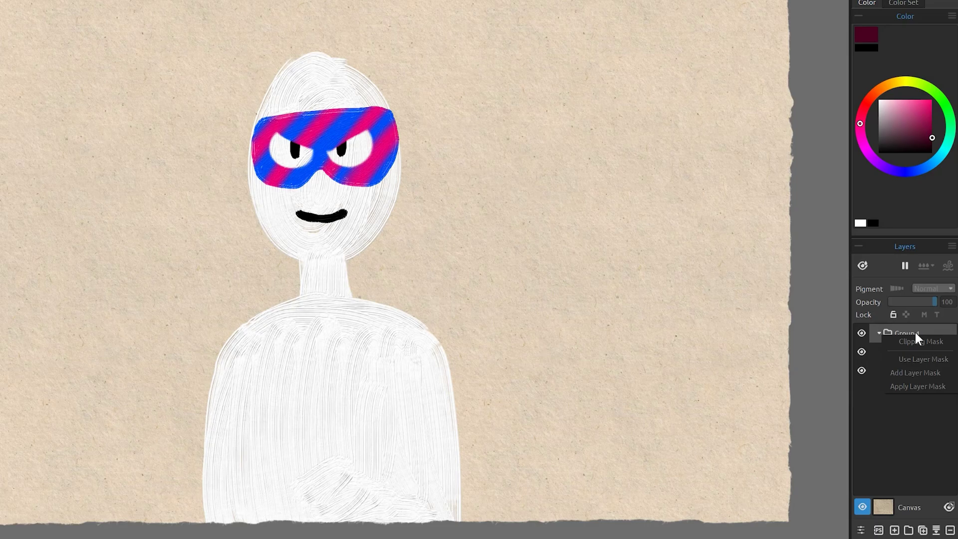
left_click(915, 333)
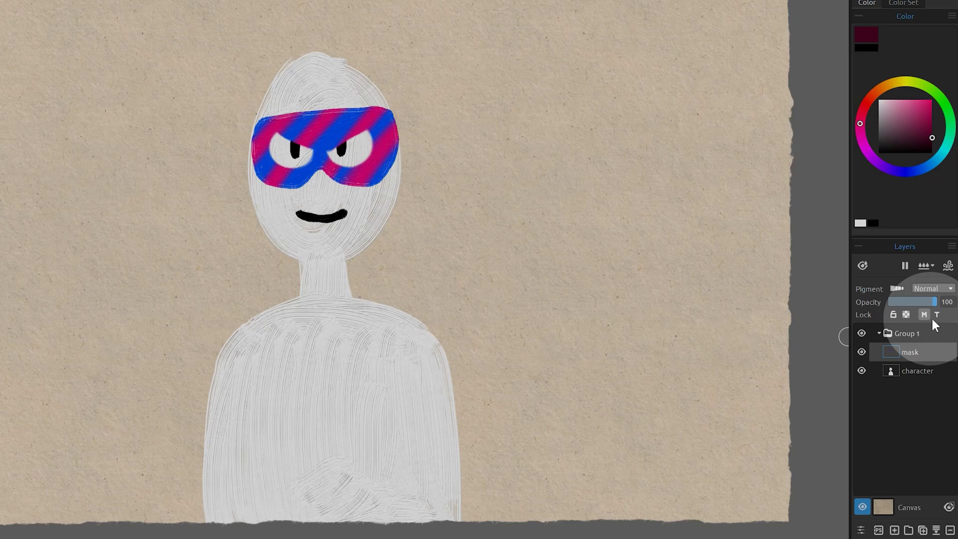
Set the masking mode of the mask layer inside Group 1 to Mask Transparent
left_click(924, 315)
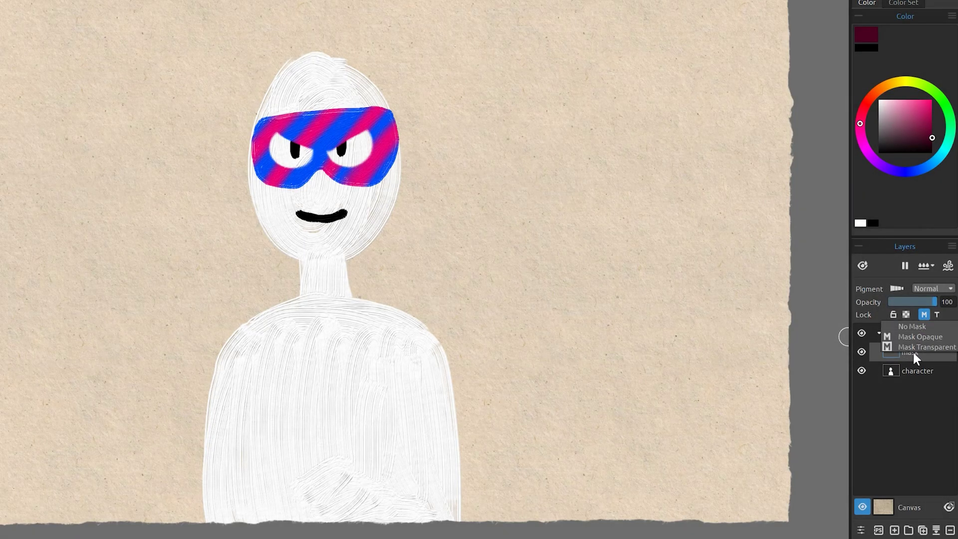
left_click(914, 349)
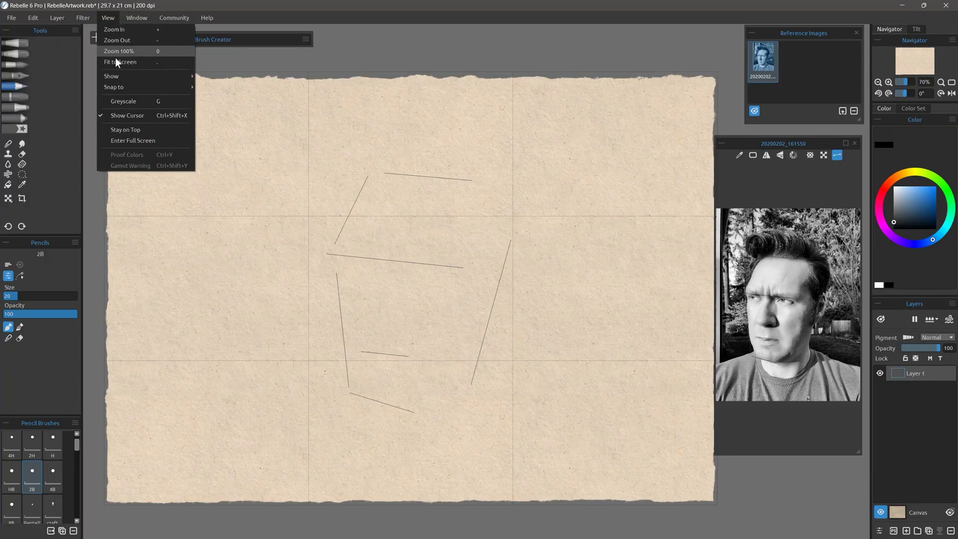
In the grid preferences, try Split Canvas in Units of Length and switch back to Split Canvas evenly
mouse_move(145, 76)
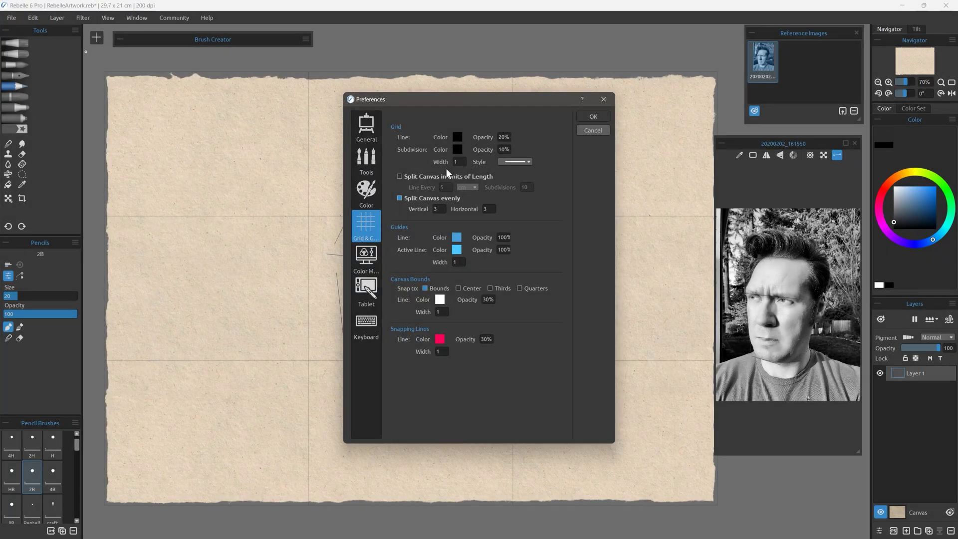
left_click(446, 176)
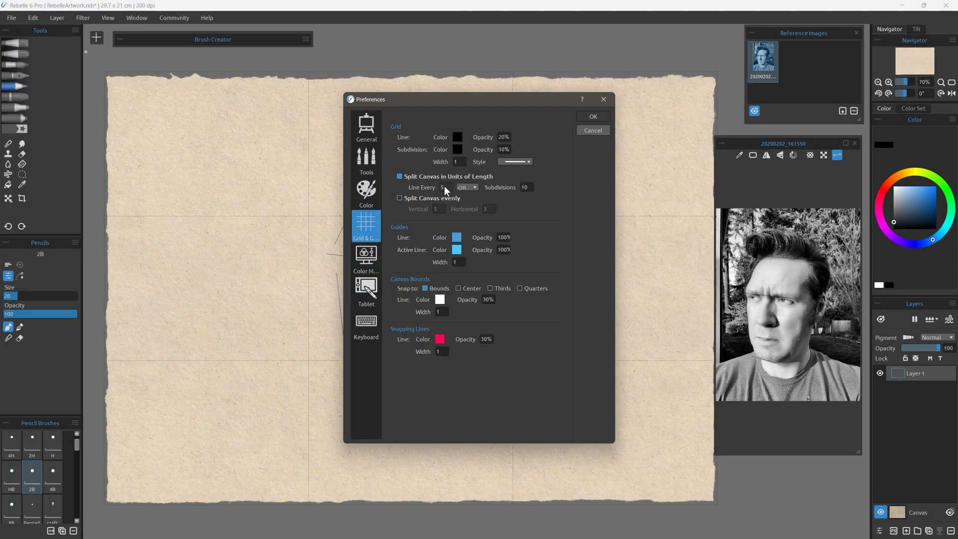
left_click(400, 198)
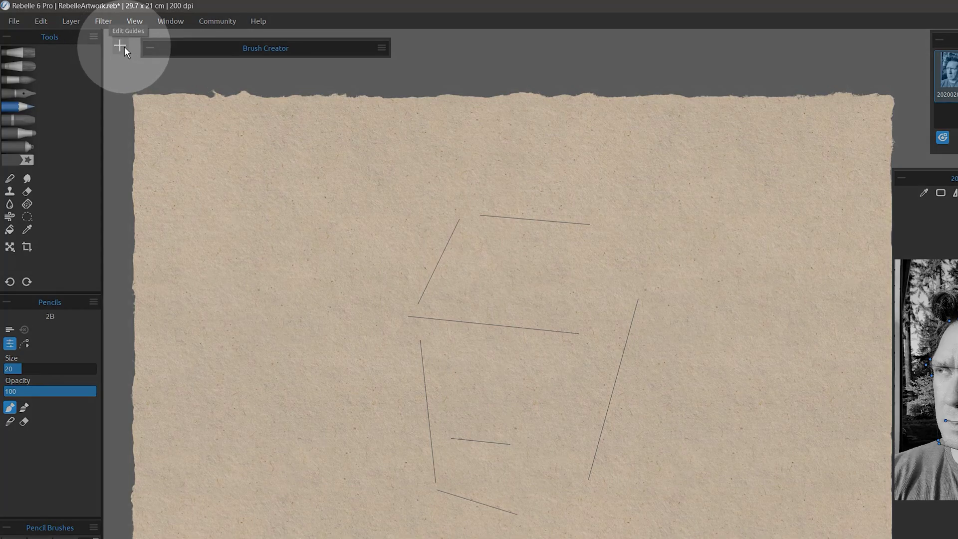
Place diagonal guide lines beside the construction lines and sketch the face outline over them with the 2B pencil
mouse_move(187, 47)
left_mouse_down()
mouse_move(156, 47)
mouse_move(183, 47)
left_mouse_up()
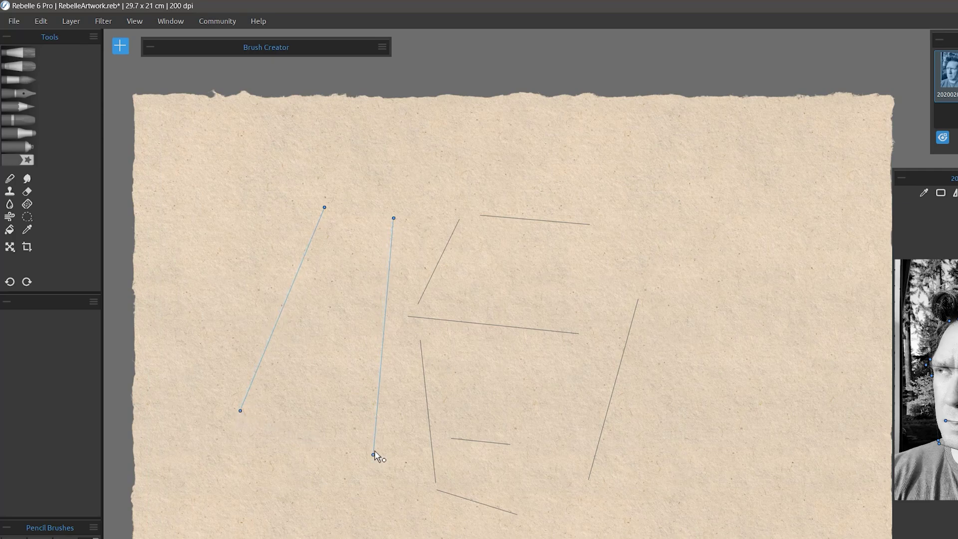
left_click_drag(560, 277, 402, 170)
left_click(807, 77)
left_click(525, 332)
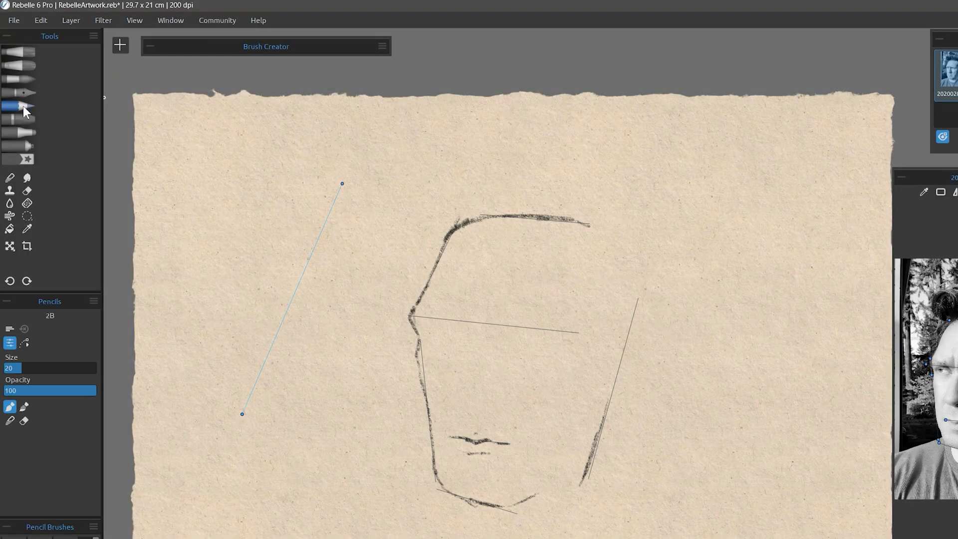
Open the snapping options and draw along the diagonal guide line with the 2B pencil
left_click(134, 20)
mouse_move(150, 107)
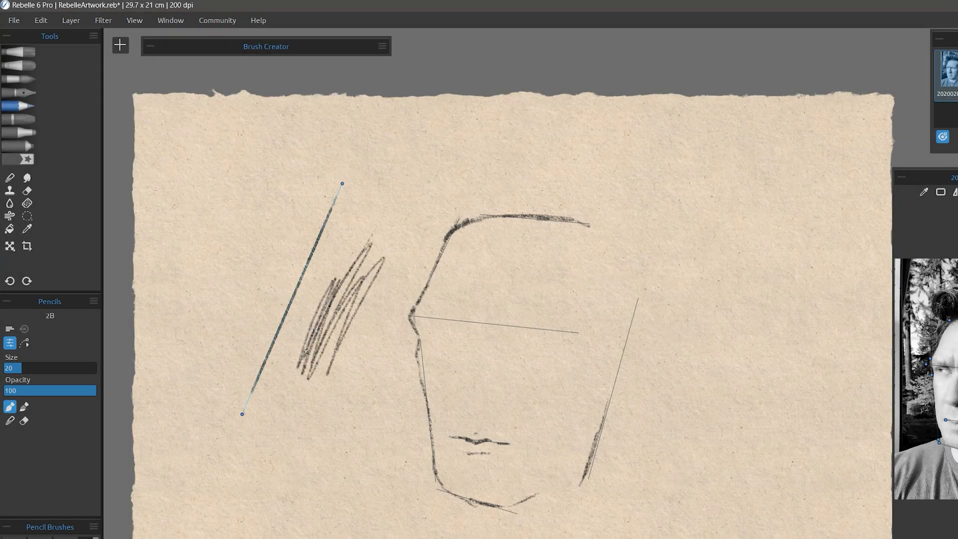
left_click_drag(342, 183, 245, 185)
left_click_drag(242, 413, 250, 392)
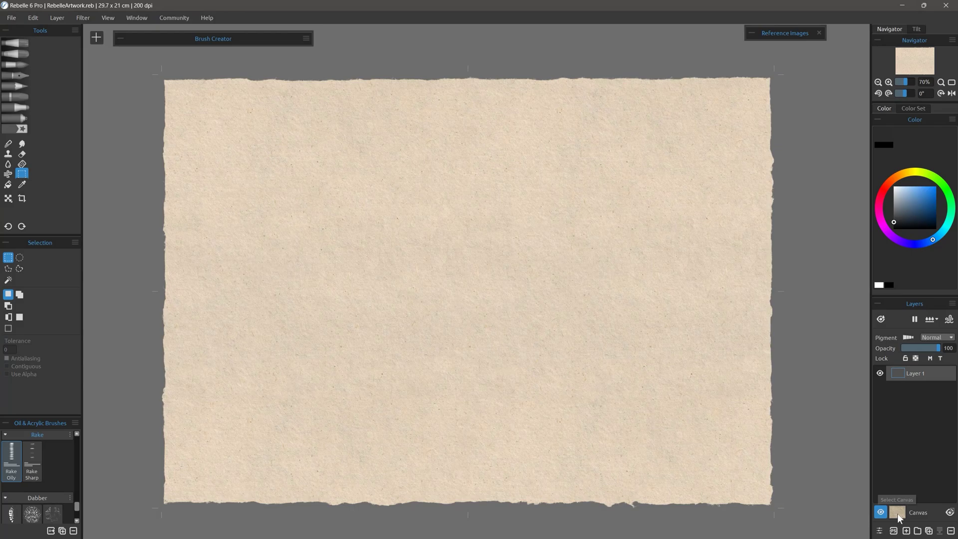
Turn off Use Deckled Edges for the EX25 Hemp Smooth canvas
left_click(897, 512)
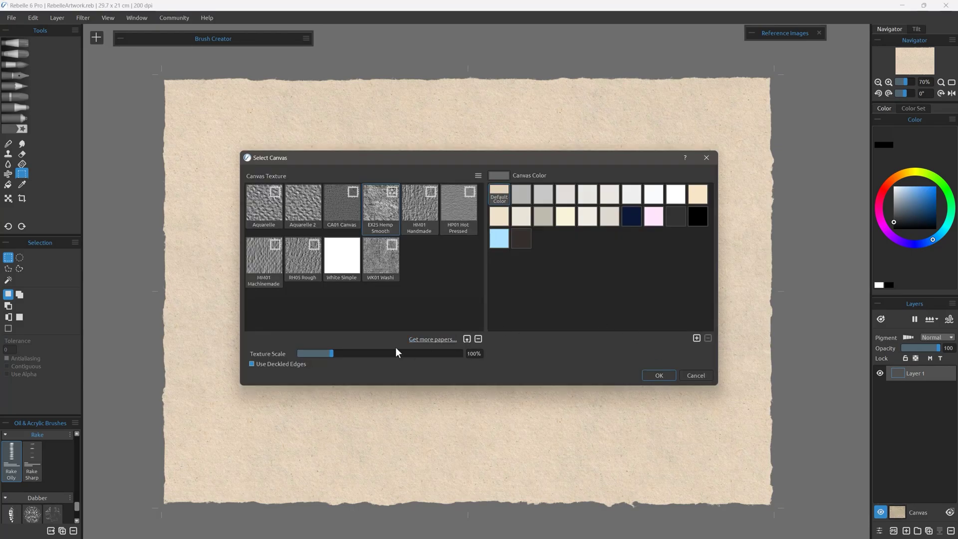
left_click(252, 364)
left_click(666, 377)
Paint a test stroke along the canvas's upper edge and undo it
key("b")
mouse_move(210, 81)
left_mouse_down()
mouse_move(302, 73)
mouse_move(558, 90)
left_mouse_up()
key("ctrl+z")
Fill a rectangular selection in the middle of the canvas with black and move the filled rectangle to the canvas center
key("m")
left_click_drag(269, 232, 173, 69)
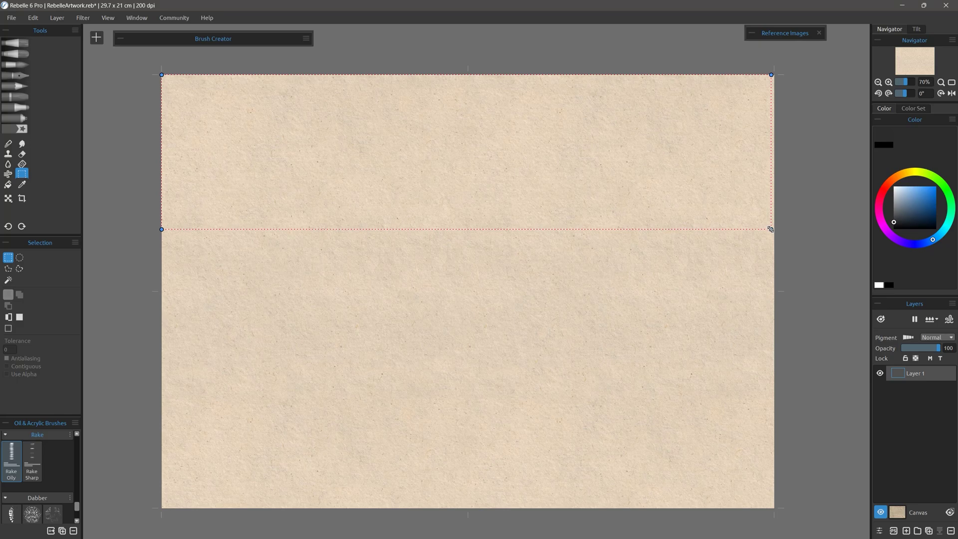
left_click_drag(586, 342, 329, 229)
left_click(8, 184)
left_click(410, 272)
key("t")
mouse_move(393, 280)
left_mouse_down()
mouse_move(462, 295)
mouse_move(405, 286)
left_mouse_up()
In the grid and guide preferences, enable canvas bounds snapping to Center and Quarters
left_click(35, 20)
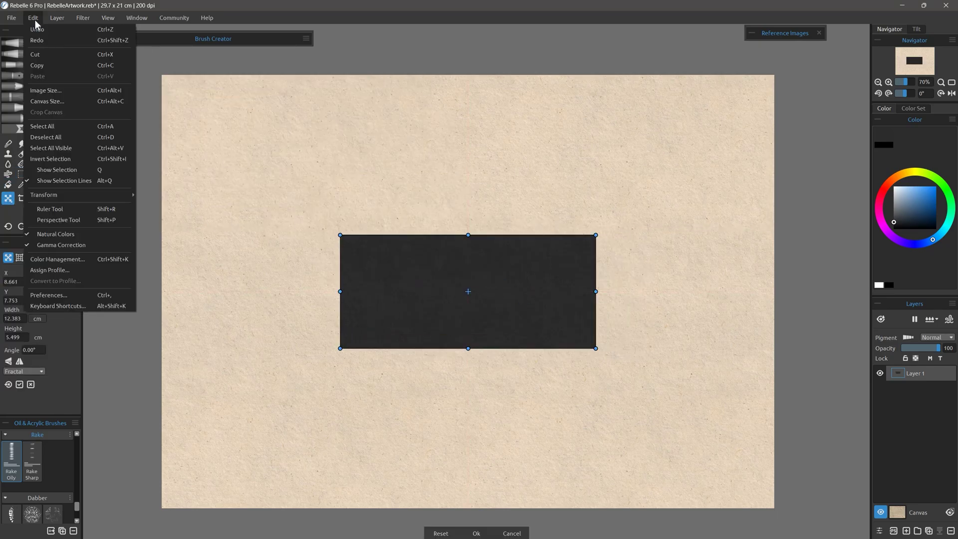
left_click(60, 295)
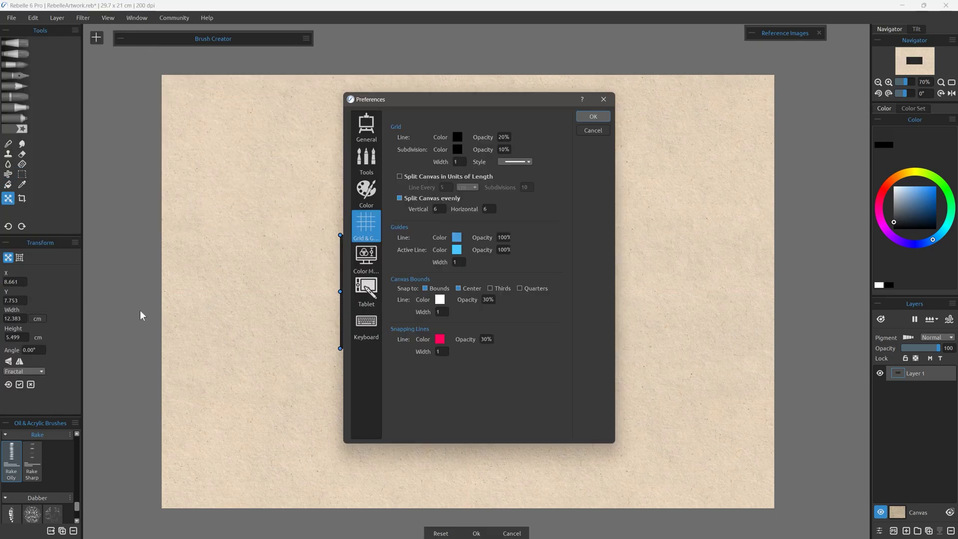
left_click(452, 289)
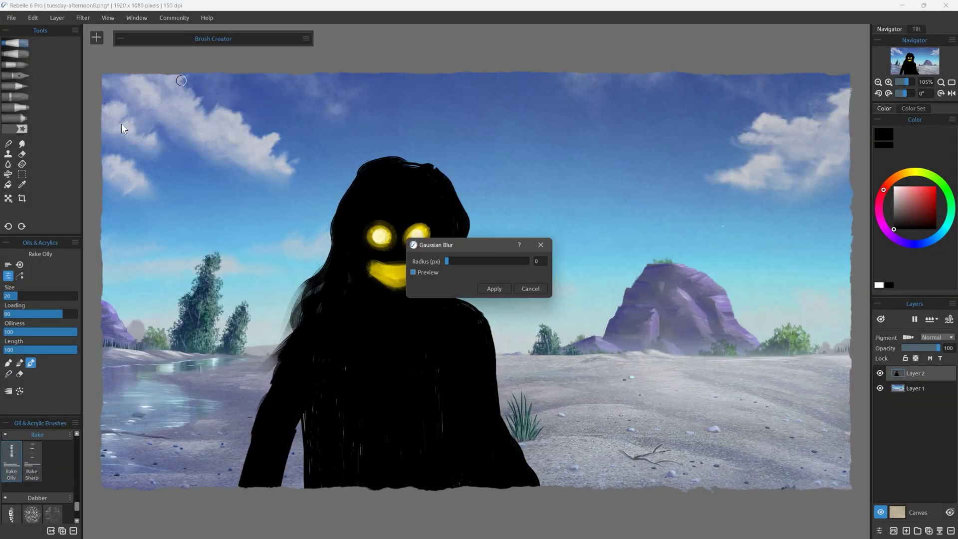
mouse_move(457, 261)
left_mouse_down()
mouse_move(495, 261)
mouse_move(472, 262)
left_mouse_up()
left_click(530, 288)
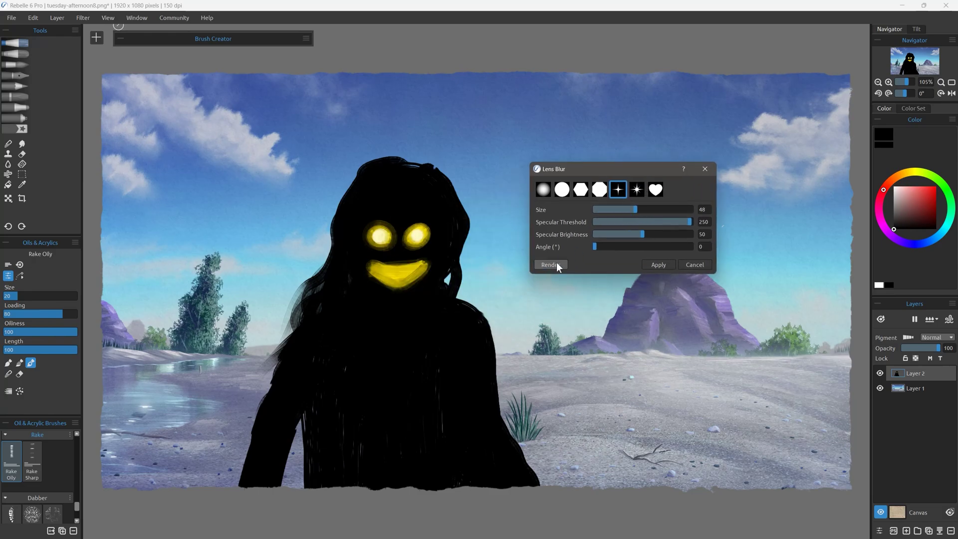
Preview Lens Blur on Layer 2 with the cross star shape at Size 48 and the soft round shape at Size 18, and cancel
left_click(556, 265)
left_click(550, 264)
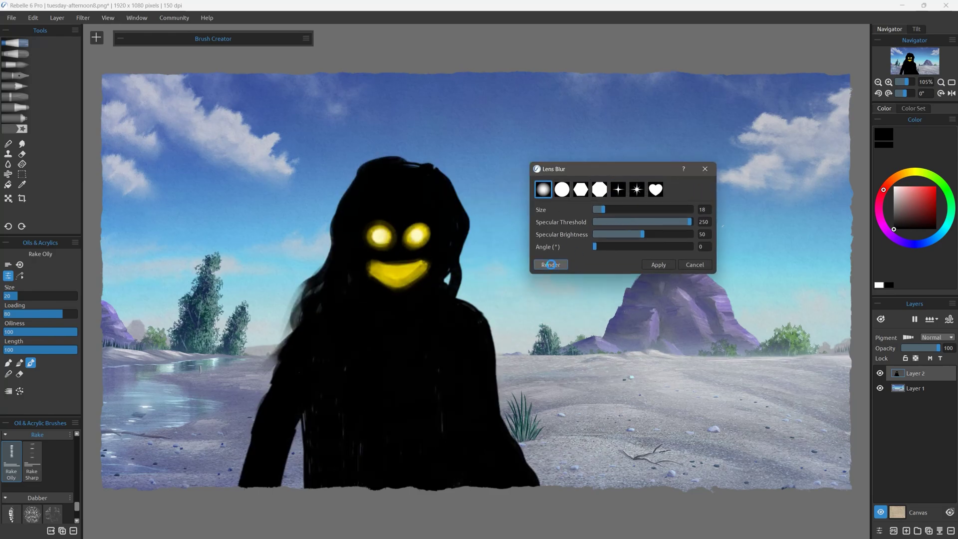
left_click(694, 264)
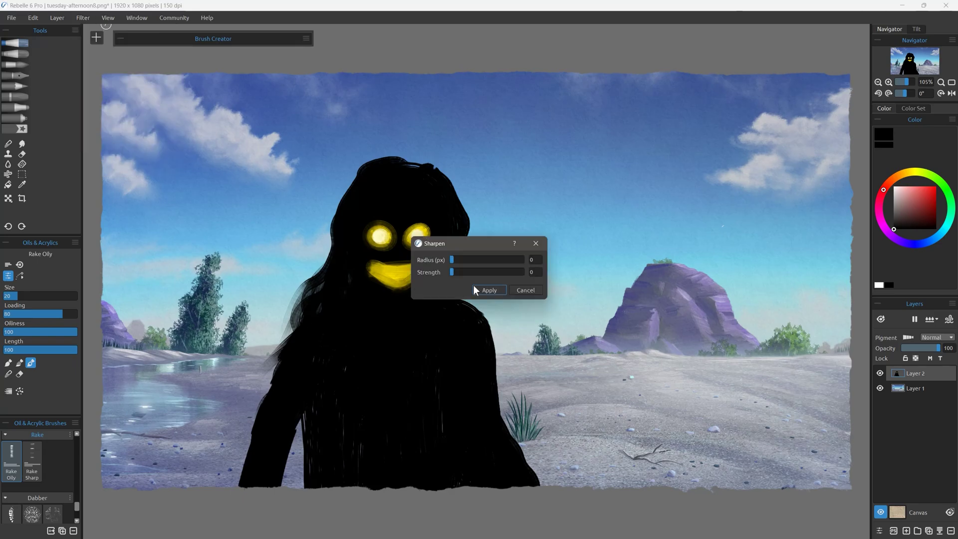
left_click(489, 286)
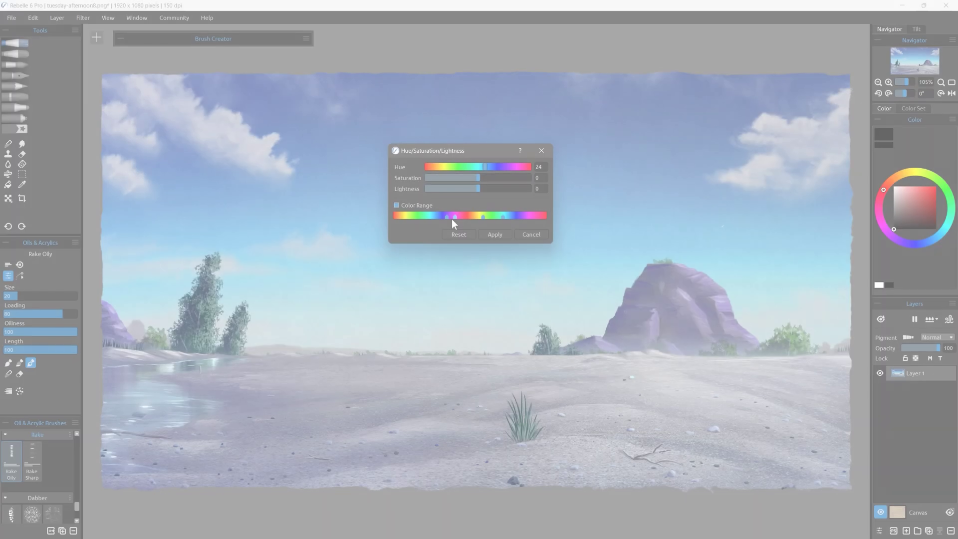
Adjust the Color Range in Hue/Saturation/Lightness for Layer 1 and set Hue to 29, Saturation to -100 and Lightness to 60
mouse_move(451, 219)
left_mouse_down()
mouse_move(441, 218)
mouse_move(456, 215)
left_mouse_up()
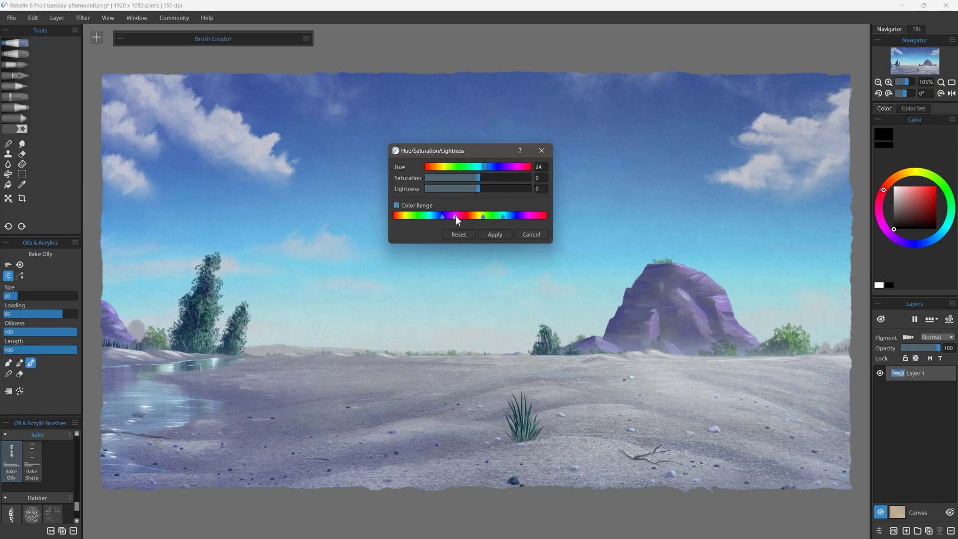
left_click_drag(485, 167, 443, 175)
left_click_drag(483, 177, 513, 193)
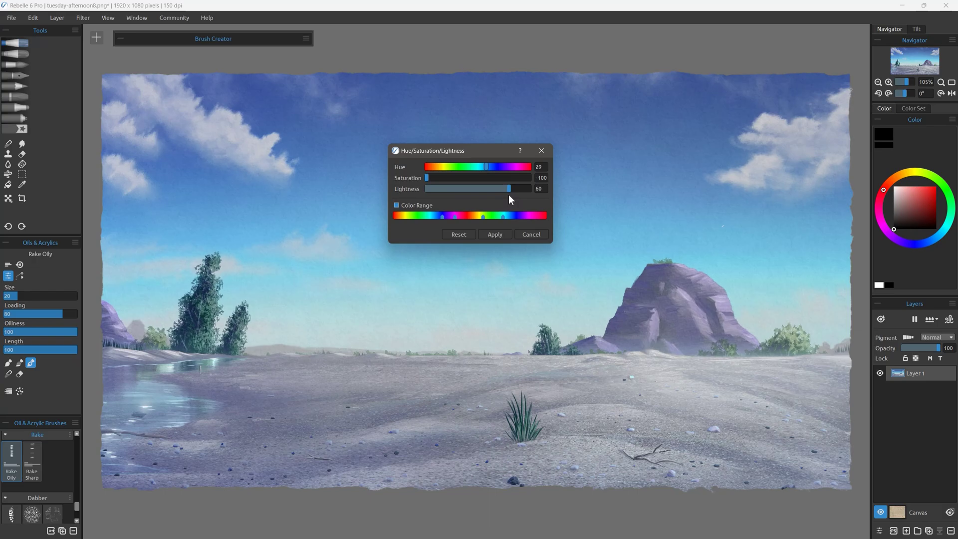